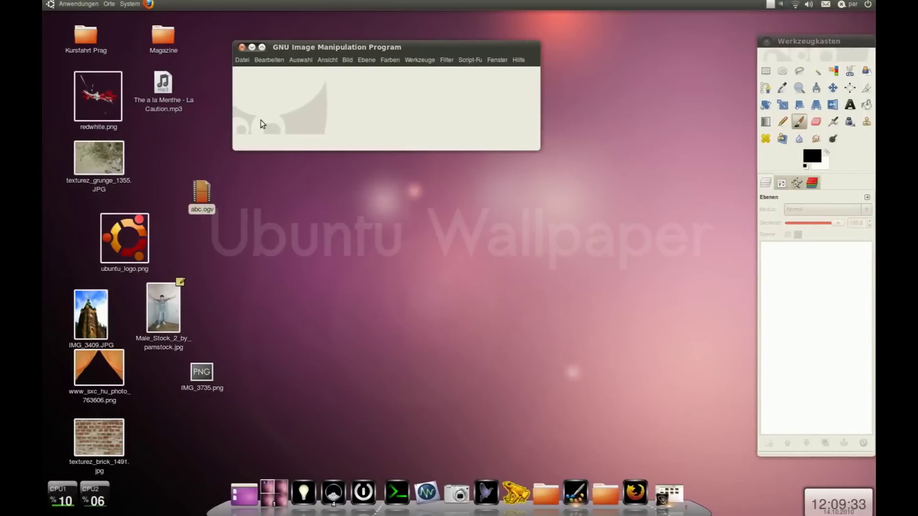
Step: Create a new 1680x1050 image from the Wallpaper template and maximize its window
left_click(242, 62)
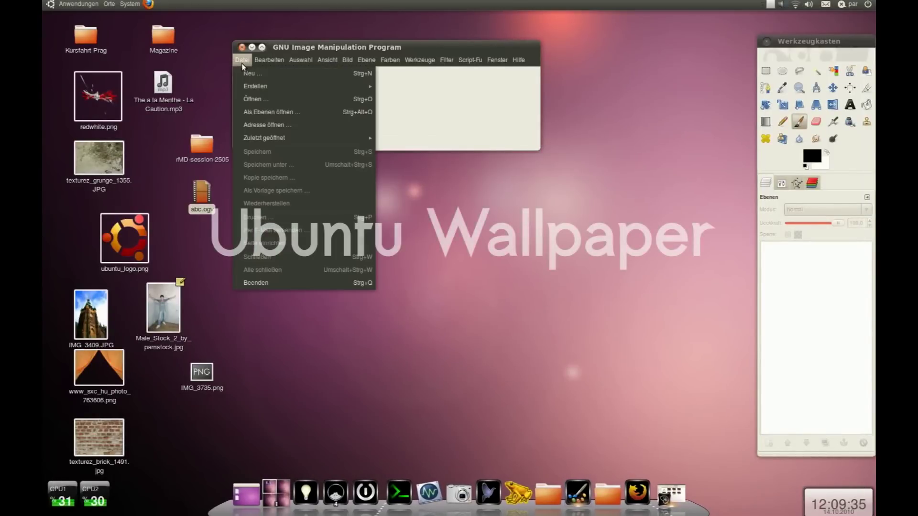
left_click(247, 78)
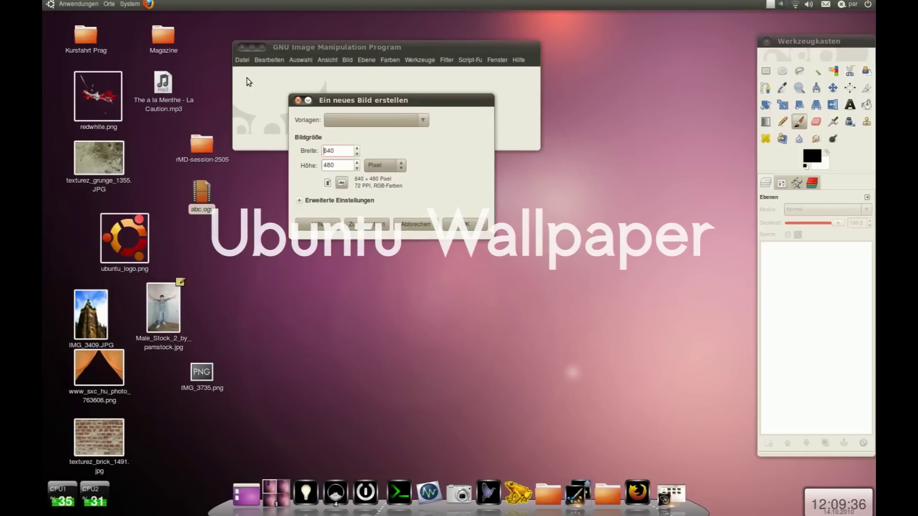
left_click(364, 120)
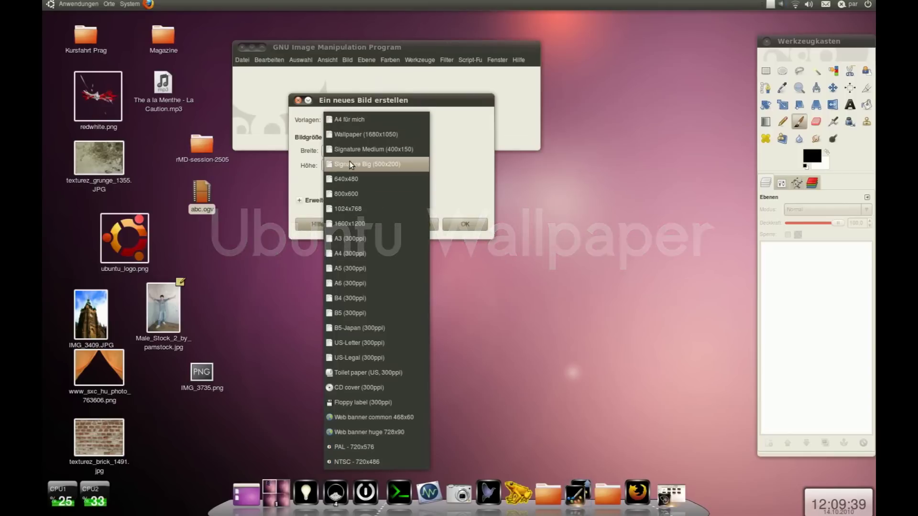
left_click(352, 133)
left_click(460, 225)
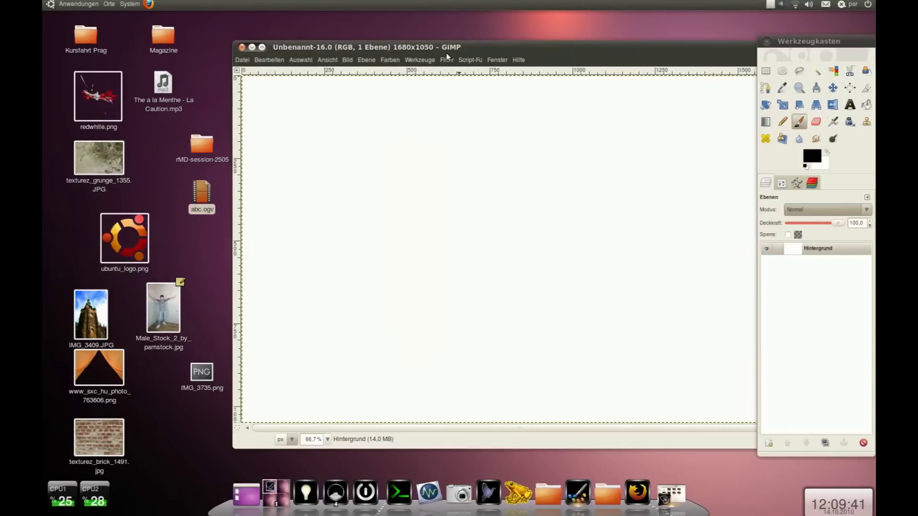
double_click(420, 44)
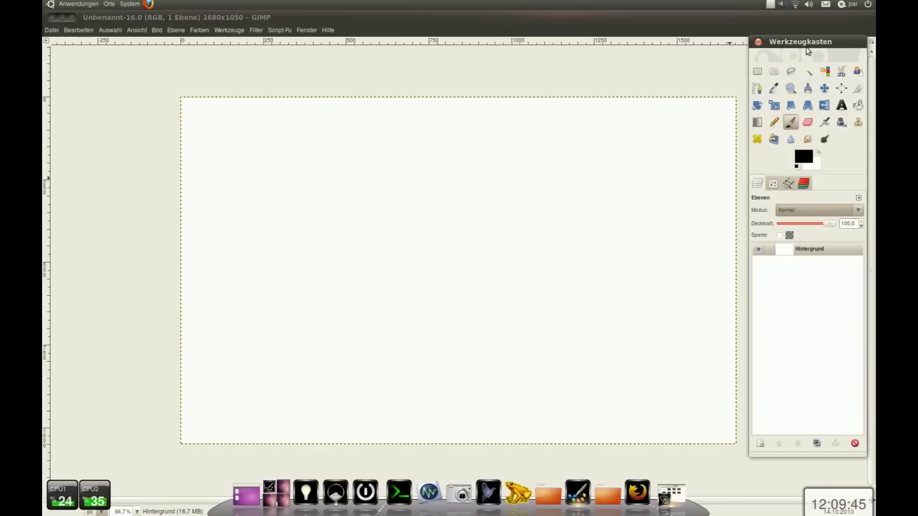
Step: Set the foreground colour to orange-brown and fill the canvas with it
left_click(841, 105)
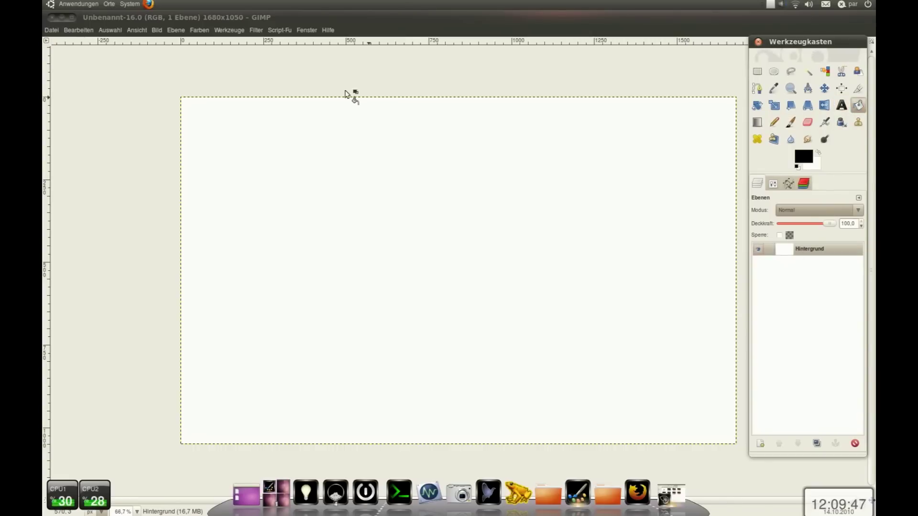
left_click(194, 31)
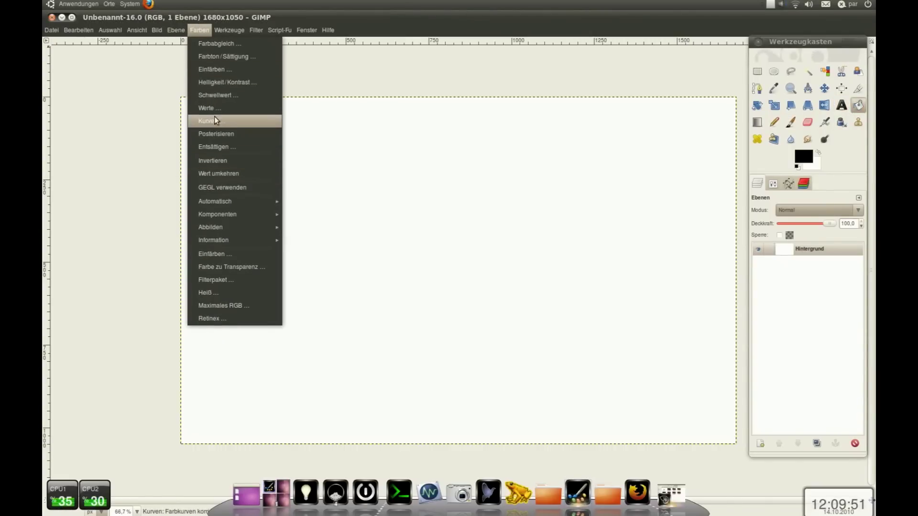
left_click(391, 44)
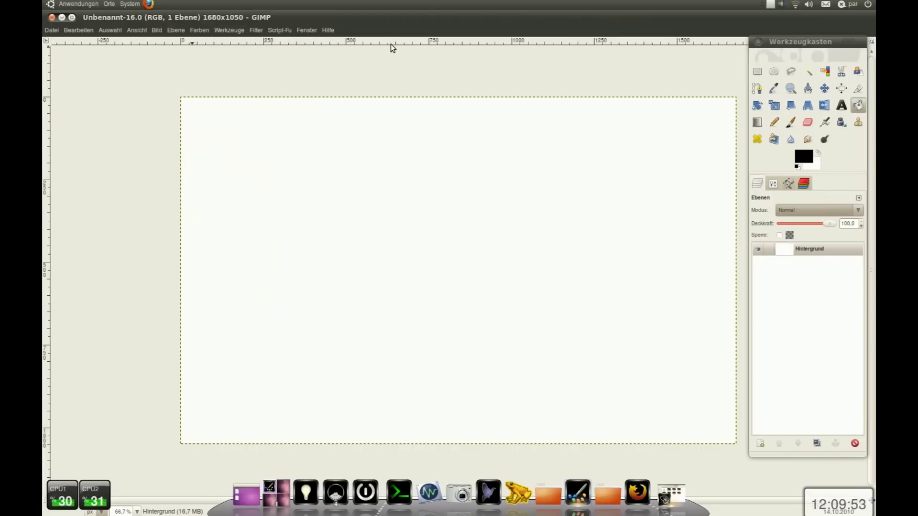
left_click(810, 155)
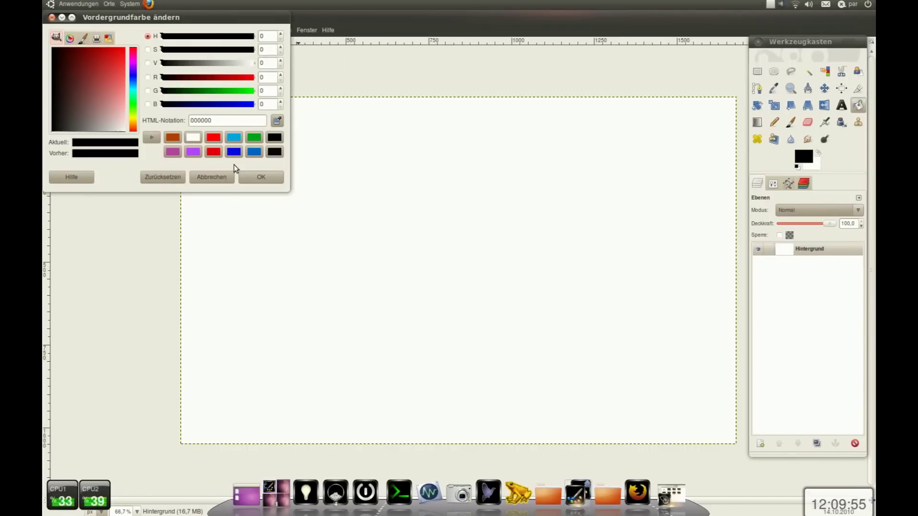
left_click(173, 137)
left_click(261, 177)
left_click(368, 229)
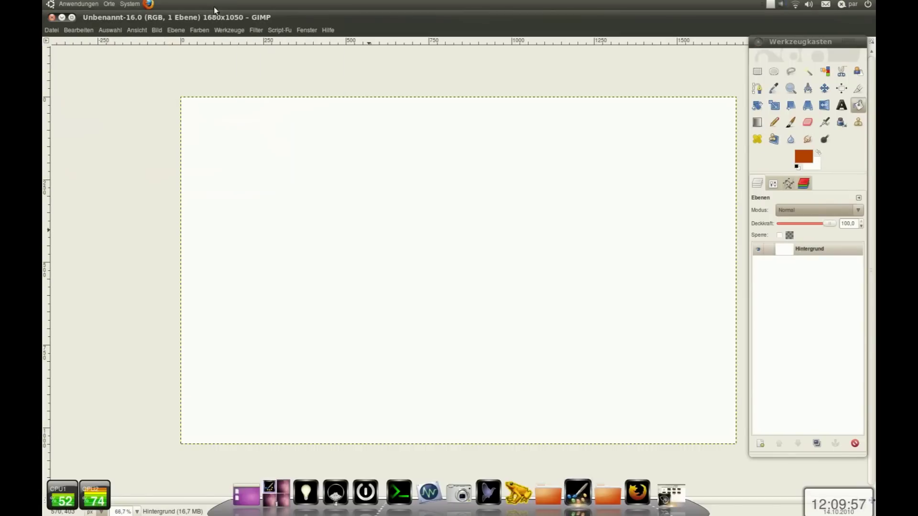
Step: Darken the canvas with Brightness-Contrast, brightness -39
left_click(205, 34)
left_click(200, 84)
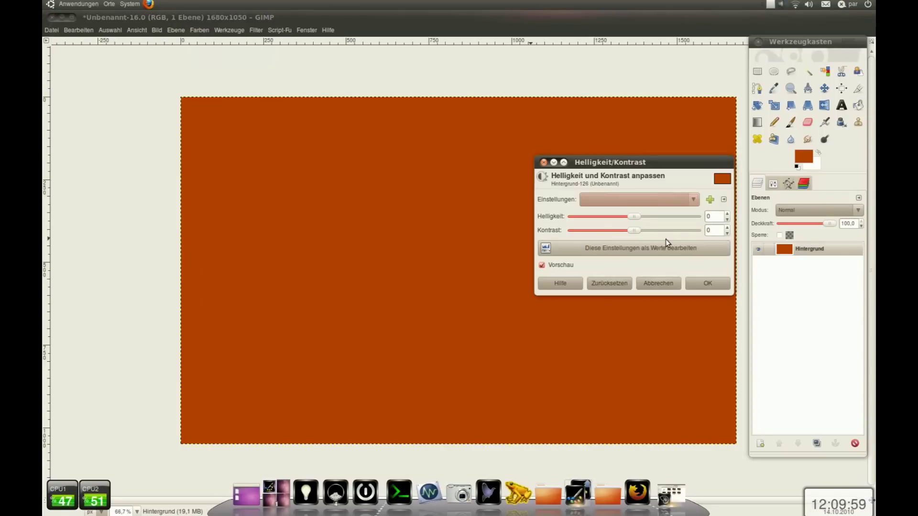
left_click_drag(634, 217, 616, 217)
left_click(706, 283)
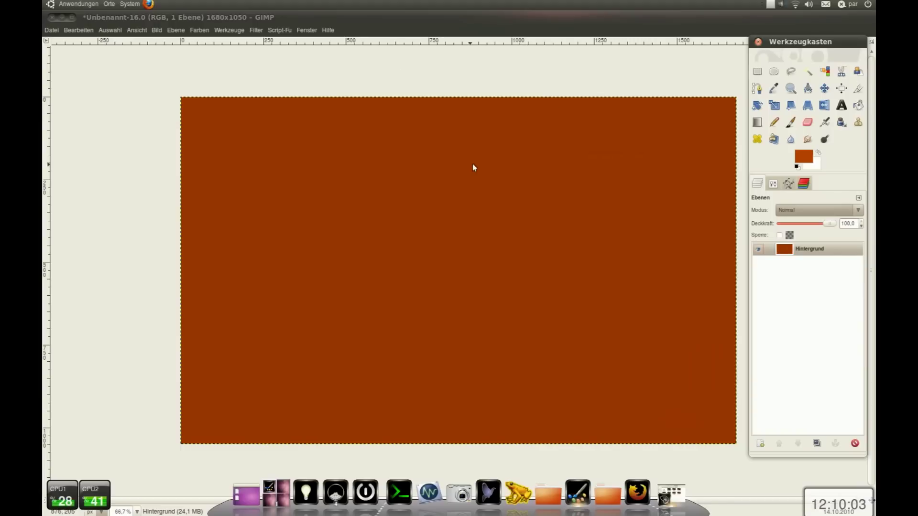
Step: Open texturez_grunge_1355.JPG as a new layer and zoom out to see it
left_click(53, 31)
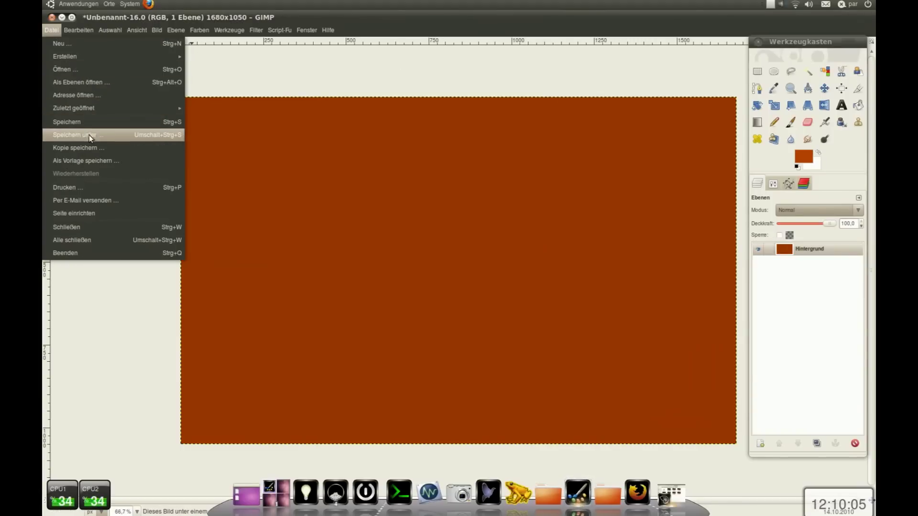
left_click(72, 69)
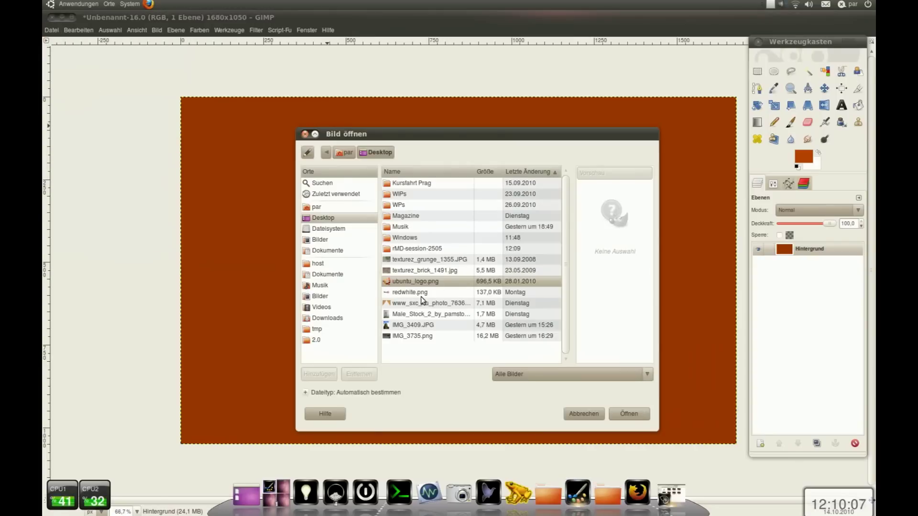
left_click(414, 261)
left_click(624, 412)
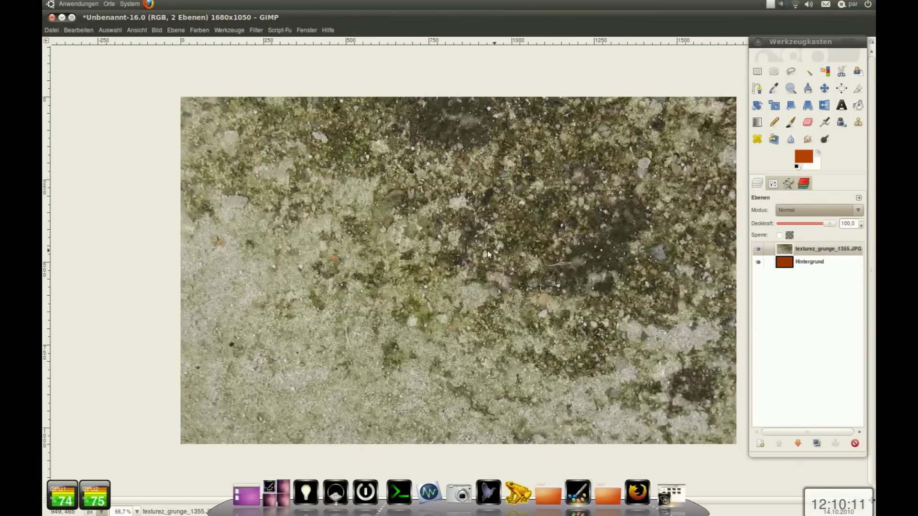
key("minus")
key("minus")
key("minus")
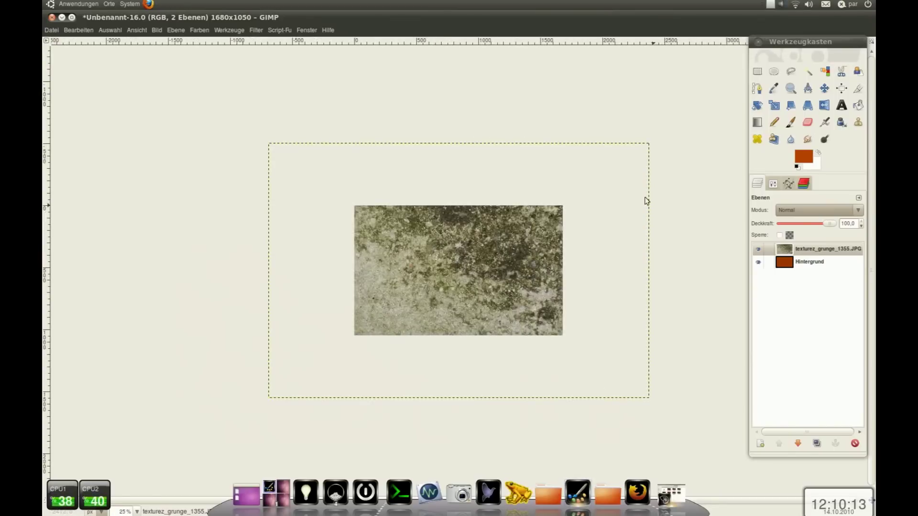
Step: Shift the texture layer down-left, fit it with Layer to Image Size, and zoom to 50%
left_click(796, 247)
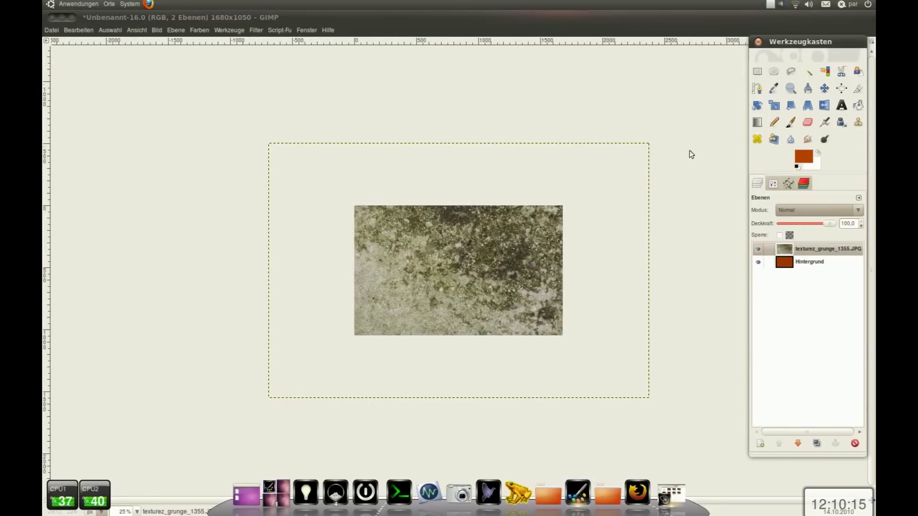
left_click(824, 87)
mouse_move(491, 300)
left_mouse_down()
mouse_move(451, 353)
mouse_move(438, 311)
mouse_move(459, 325)
left_mouse_up()
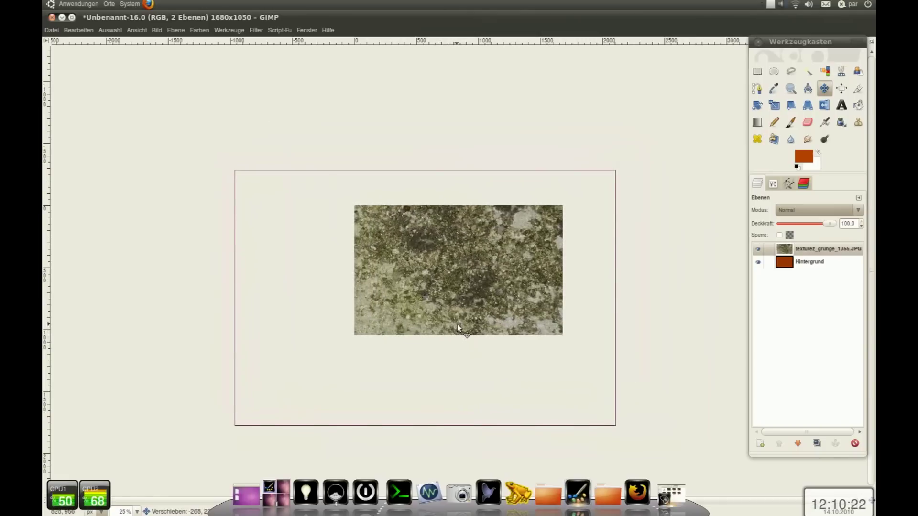
left_click(207, 31)
mouse_move(176, 29)
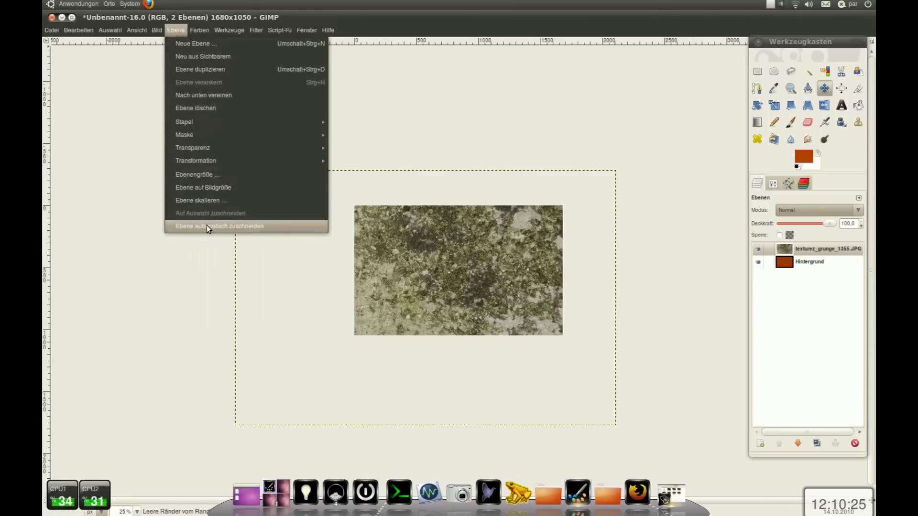
left_click(206, 226)
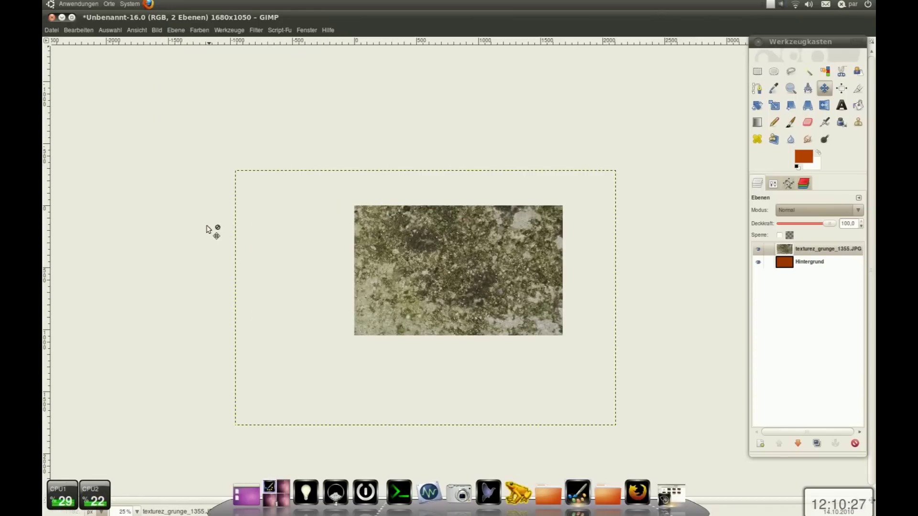
left_click(194, 29)
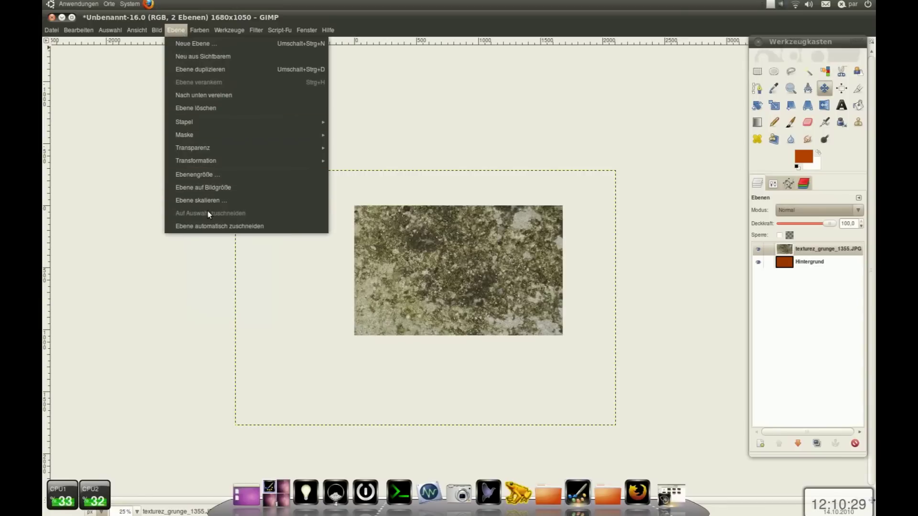
left_click(207, 188)
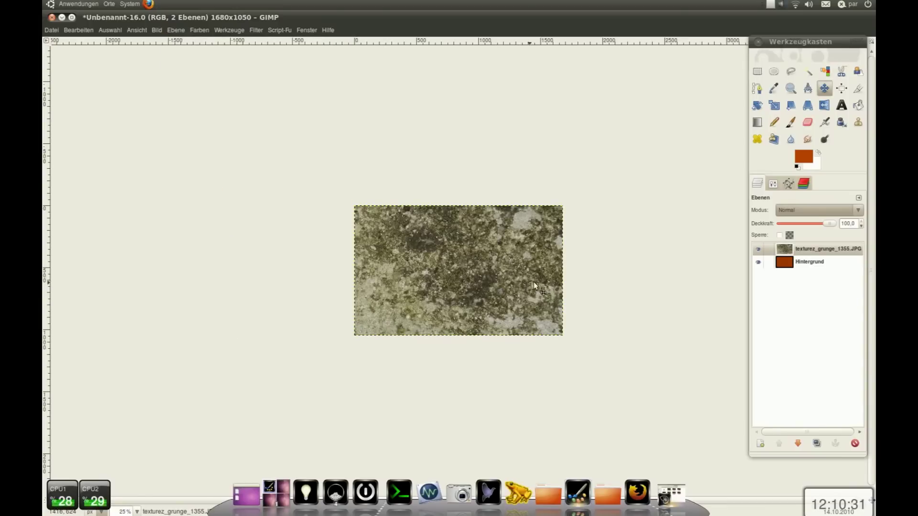
key("plus")
key("plus")
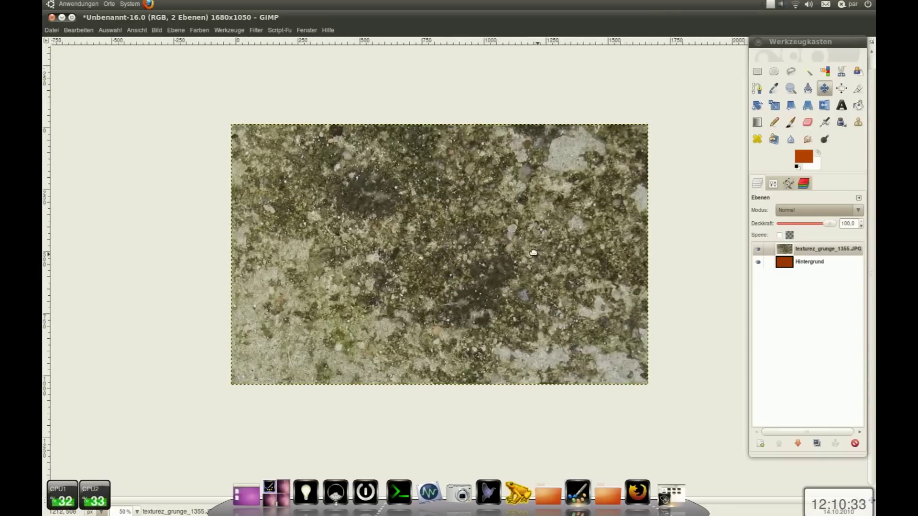
Step: Try Überlagern and Multiplikation, then set the texture to Harte Kanten at about 67 opacity
left_click(818, 210)
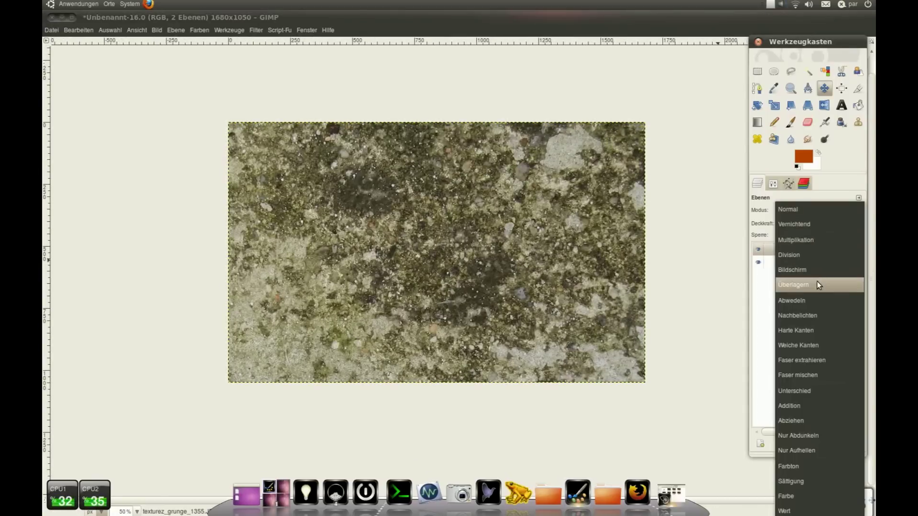
left_click(816, 283)
left_click(808, 209)
left_click(806, 164)
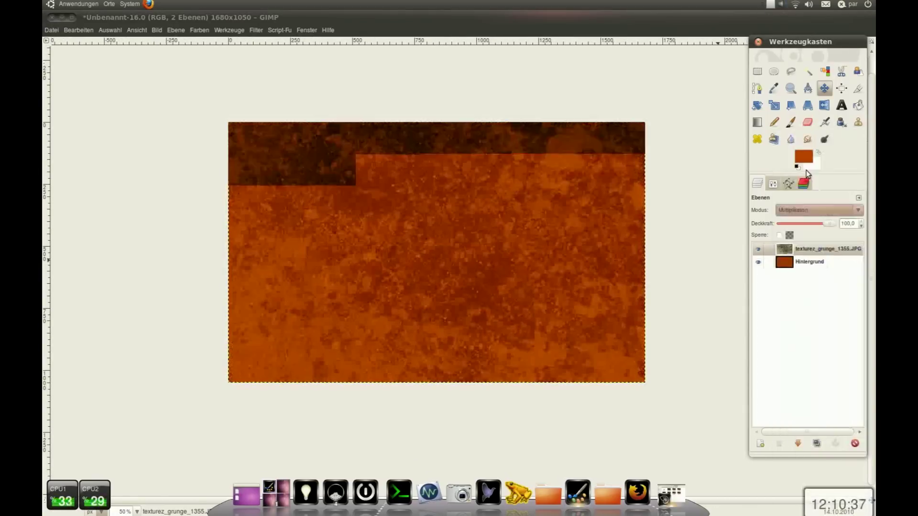
left_click(803, 210)
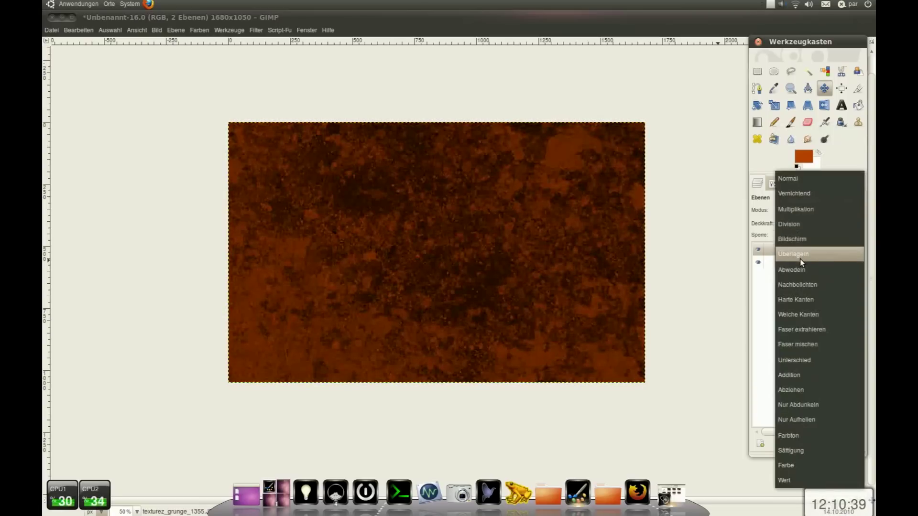
left_click(802, 299)
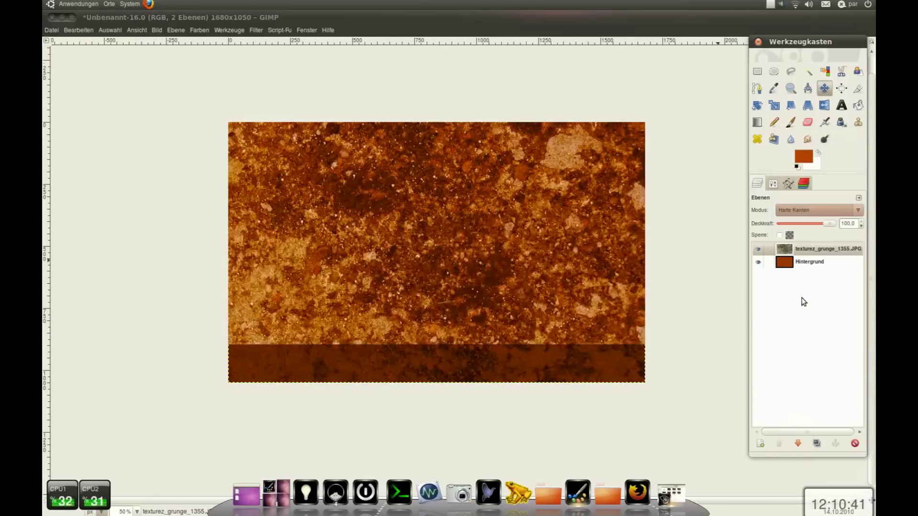
left_click_drag(824, 221, 813, 229)
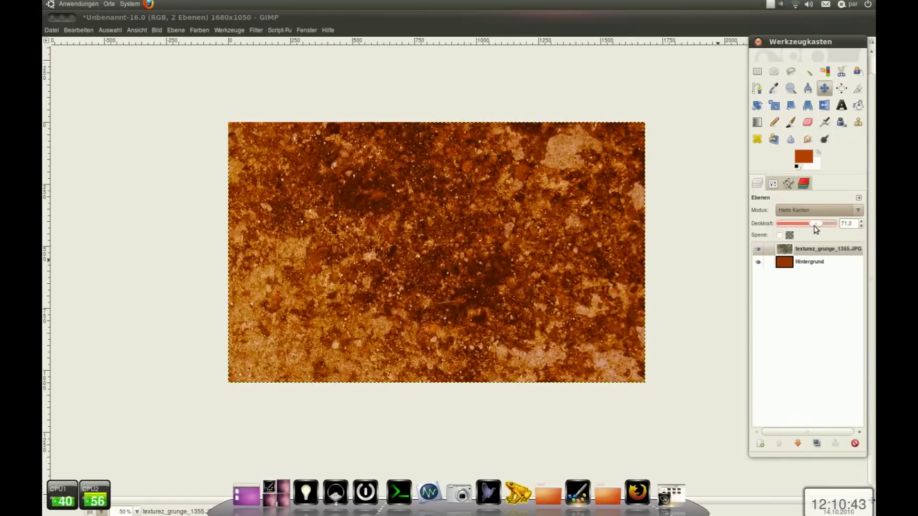
Step: Retry Multiplikation and overlay, settling on Harte Kanten at 63.8 opacity
left_click(813, 210)
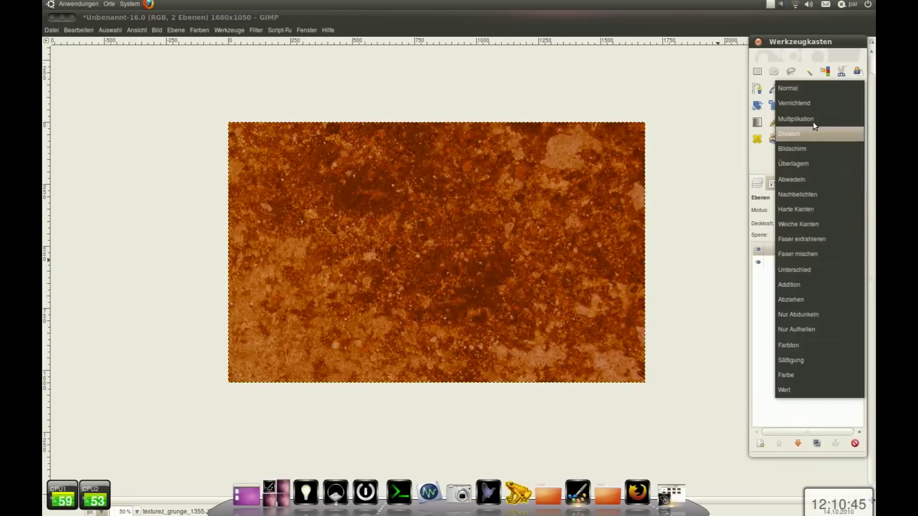
left_click(812, 126)
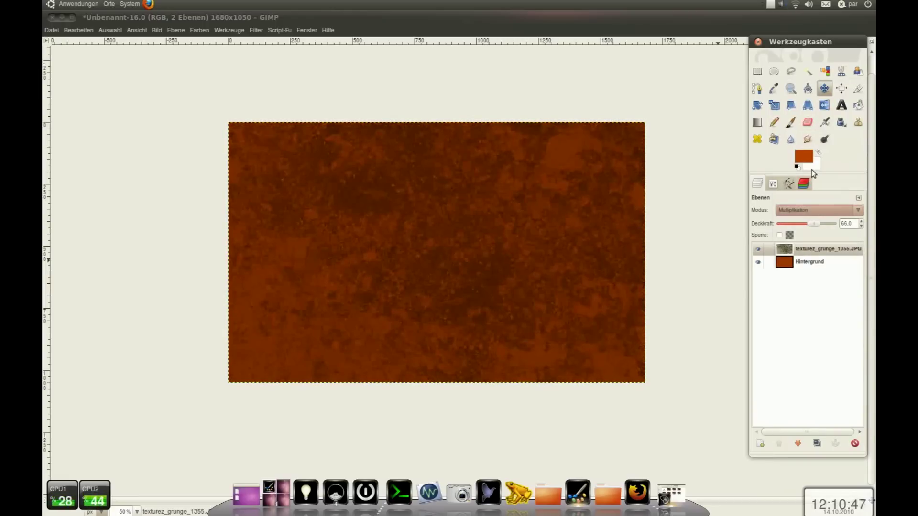
left_click(809, 208)
left_click(800, 253)
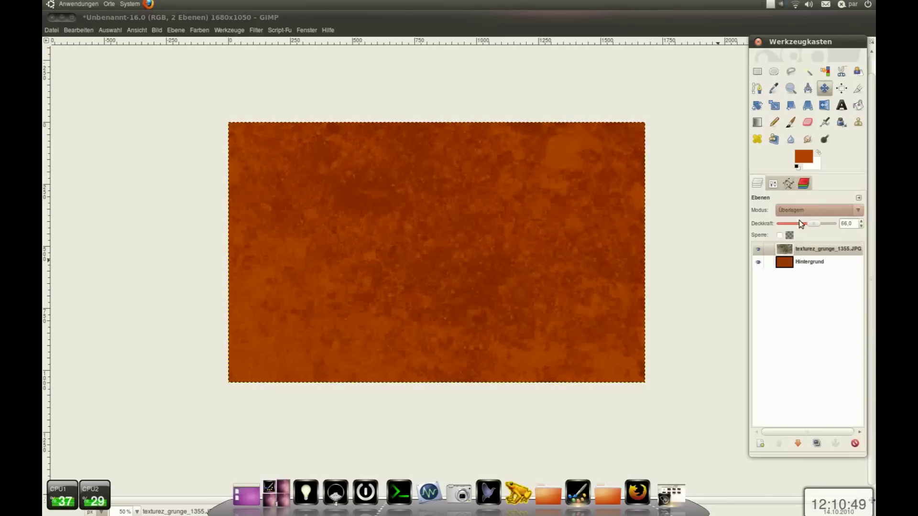
left_click(798, 214)
left_click(799, 254)
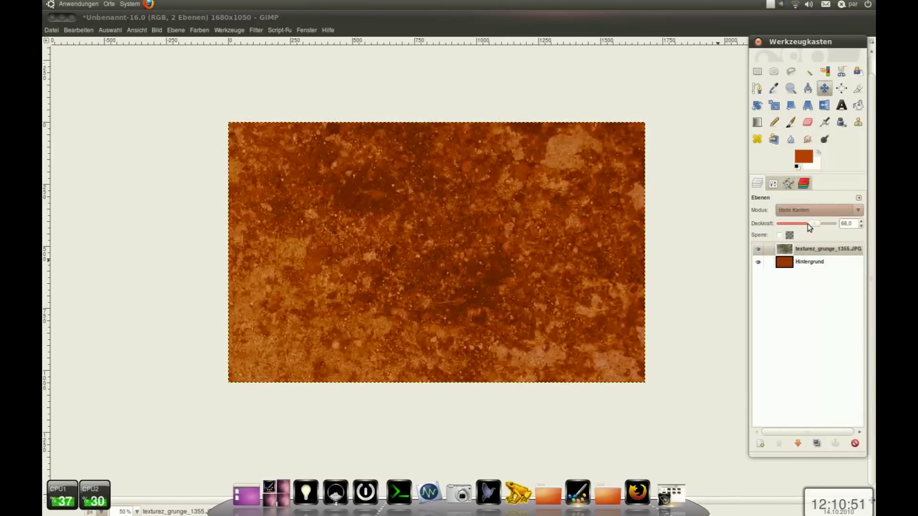
left_click_drag(813, 227, 814, 226)
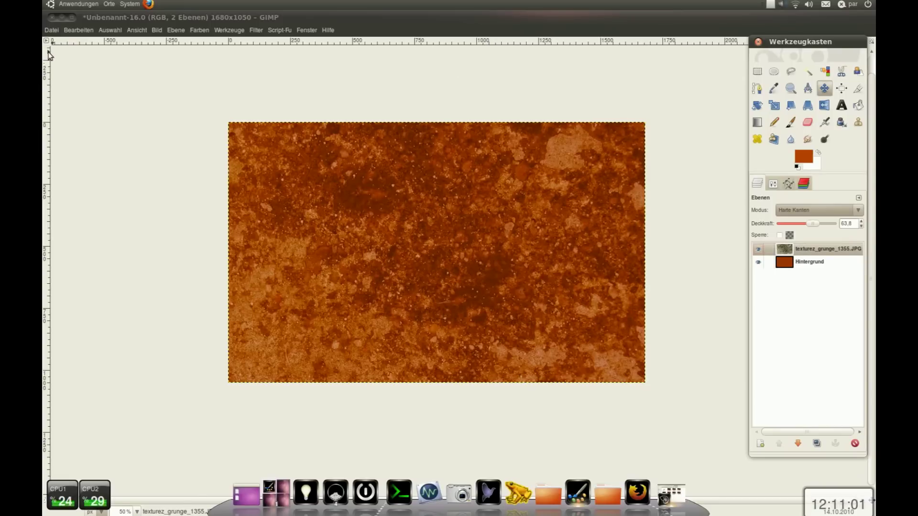
Step: Add a new empty layer above the texture
right_click(862, 262)
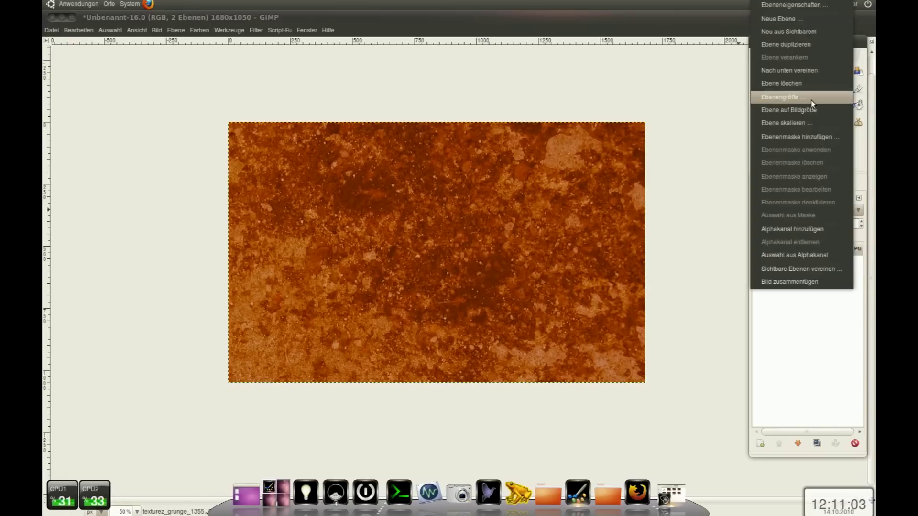
left_click(808, 17)
left_click(504, 327)
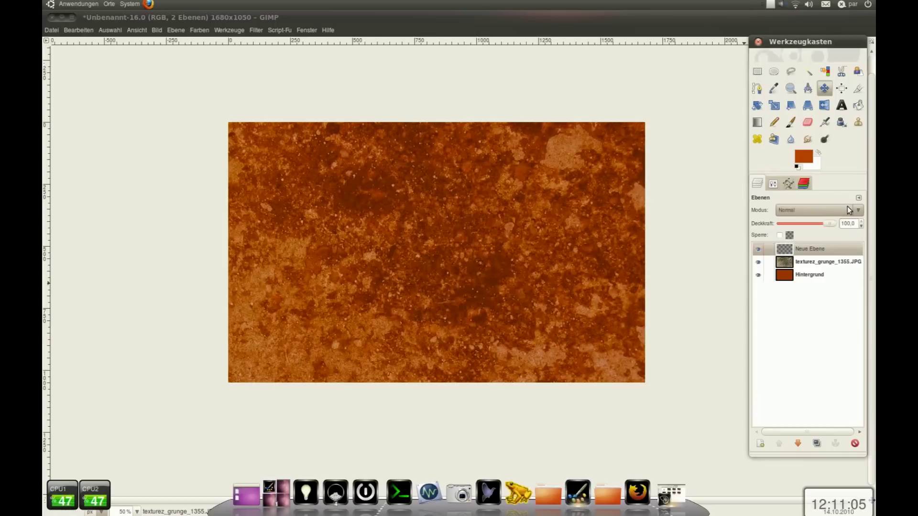
Step: Draw a black-white bi-linear gradient diagonally from the image centre toward the top-left
left_click(756, 123)
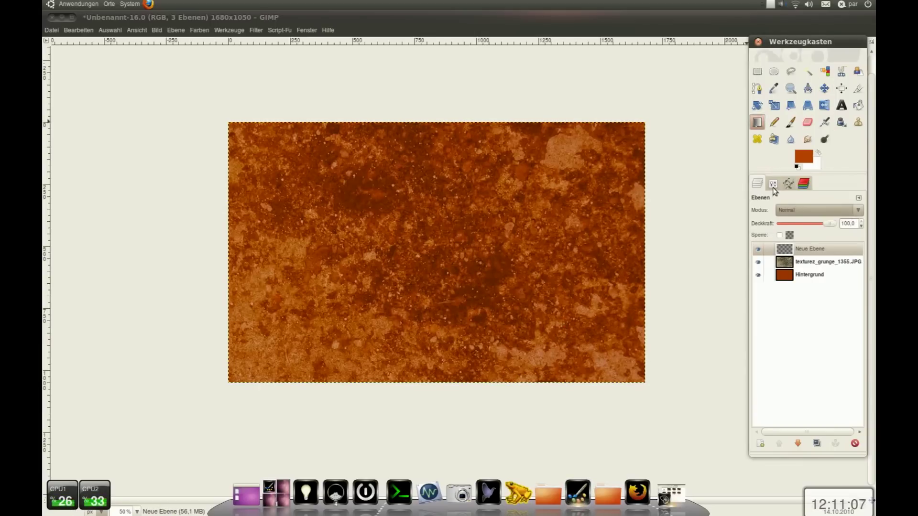
left_click(773, 185)
left_click(799, 267)
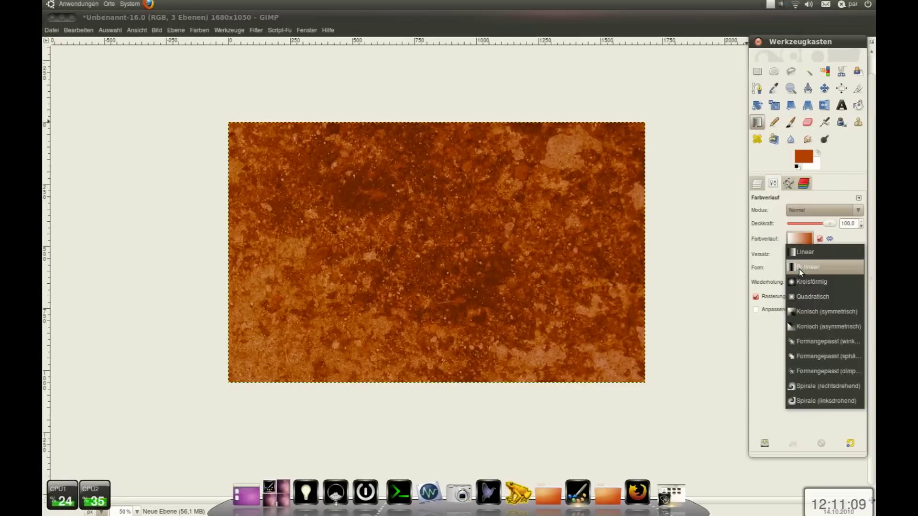
left_click(799, 267)
left_click(799, 238)
left_click(803, 171)
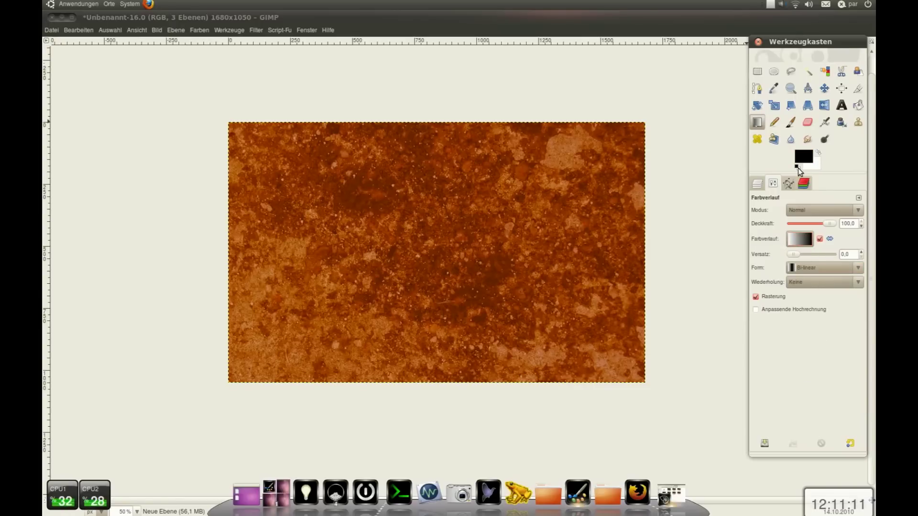
left_click_drag(431, 247, 229, 125)
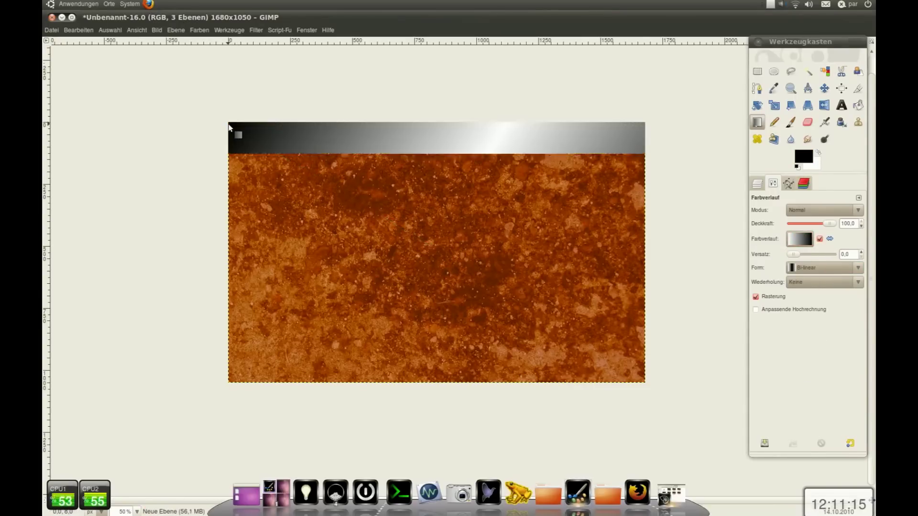
left_click_drag(432, 258, 246, 139)
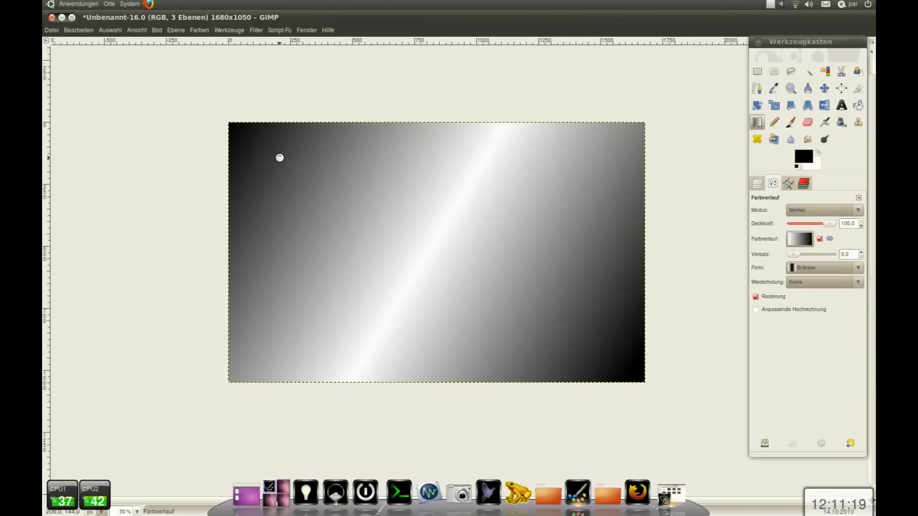
Step: Soften the gradient layer with a strong Gaussian blur
left_click(257, 30)
mouse_move(279, 96)
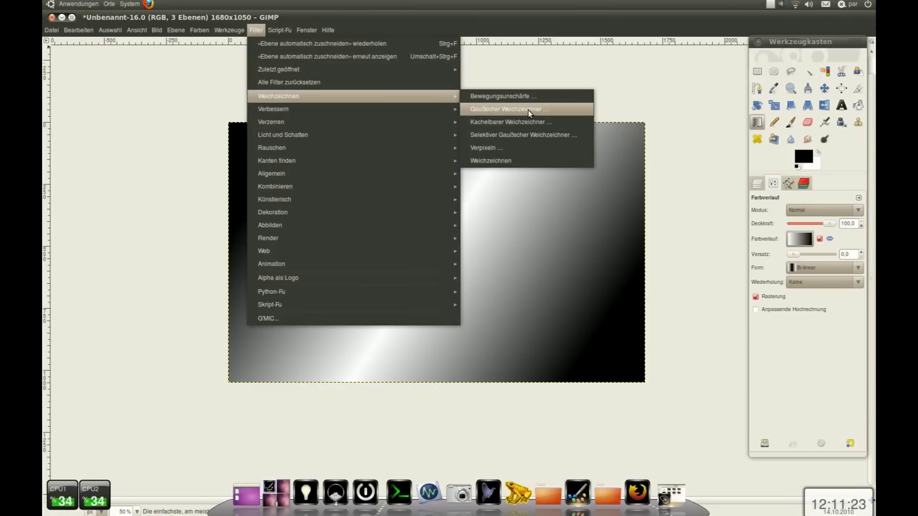
left_click(527, 110)
left_click_drag(409, 290, 384, 289)
type("500")
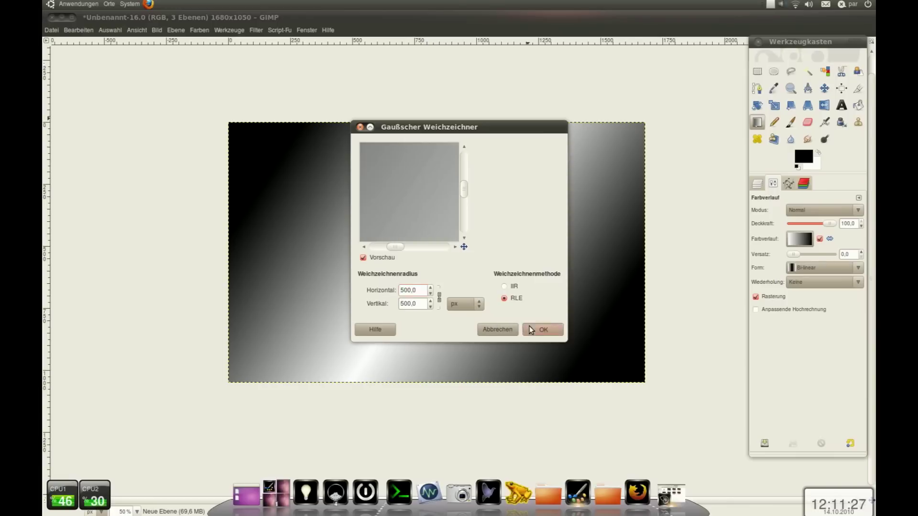
left_click(531, 330)
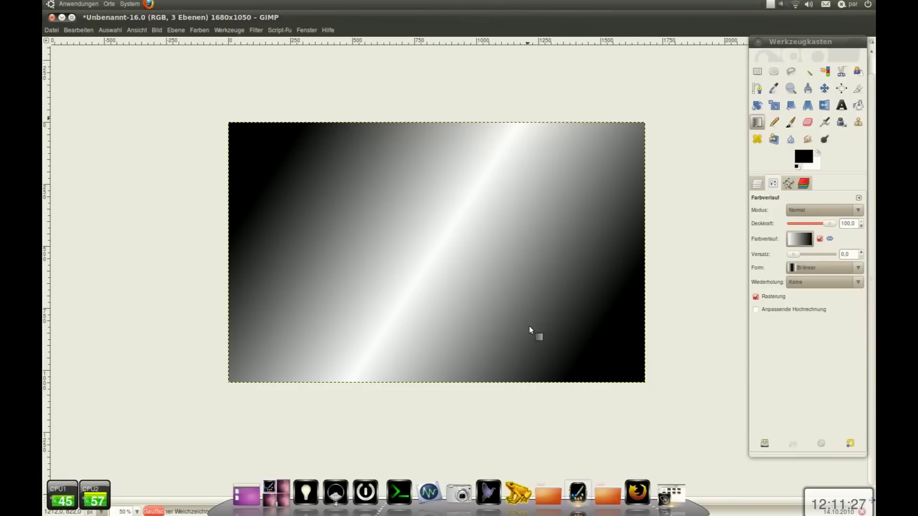
left_click(759, 183)
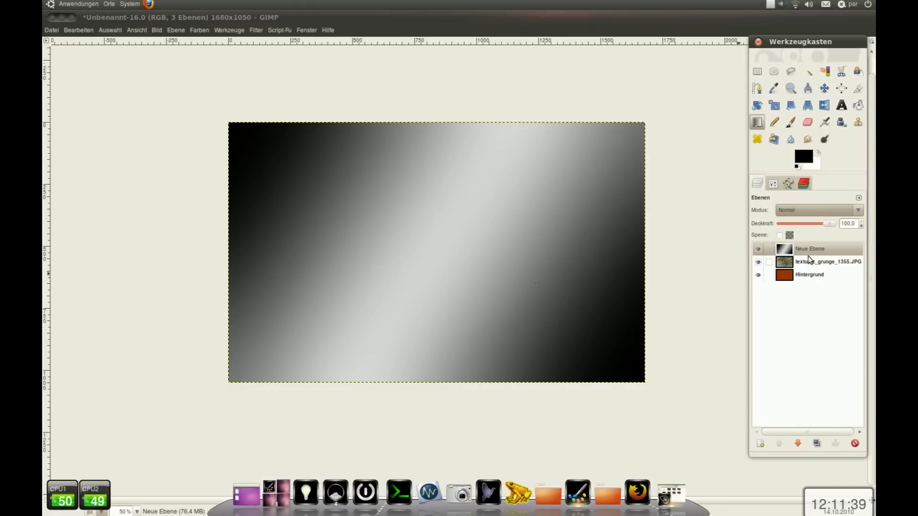
left_click(813, 210)
Step: Set the gradient layer to Multiplikation blending at 81.9 opacity, after briefly trying overlay
left_click(806, 287)
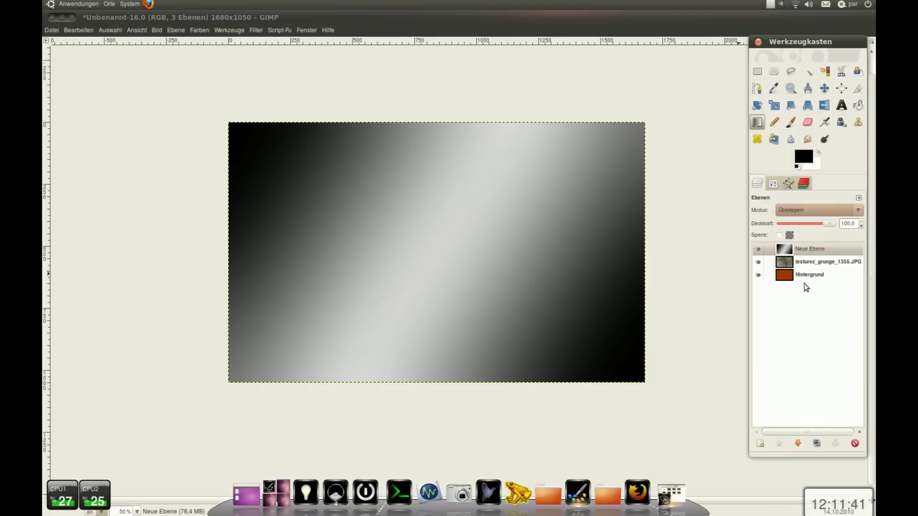
left_click(797, 210)
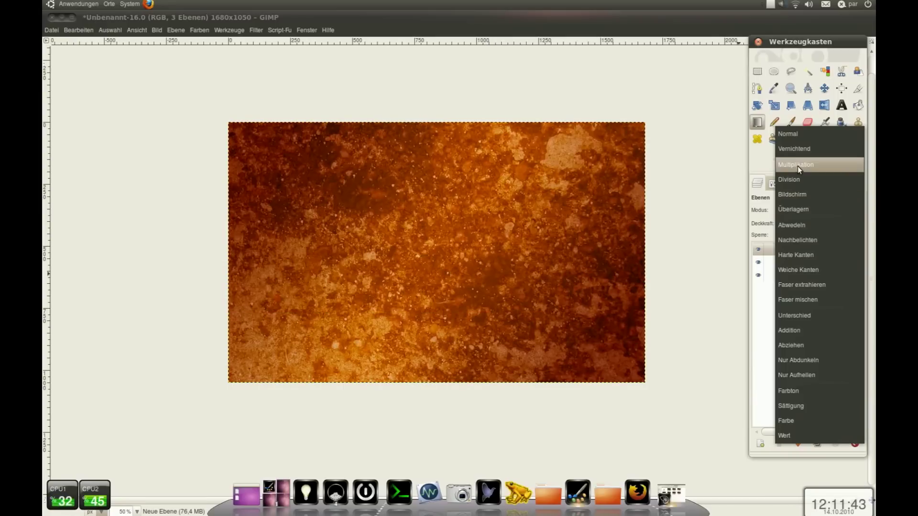
left_click(797, 166)
left_click_drag(826, 228, 820, 224)
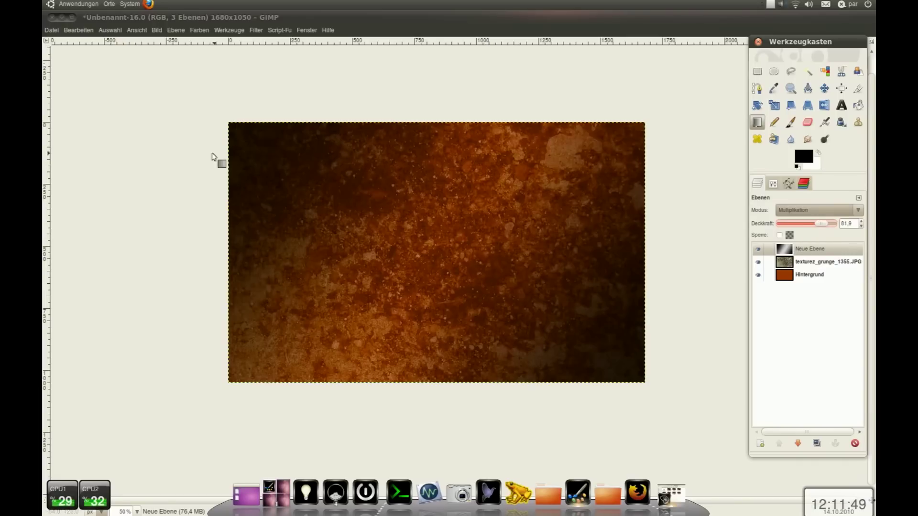
Step: Open ubuntu_logo.png as a new layer
left_click(45, 28)
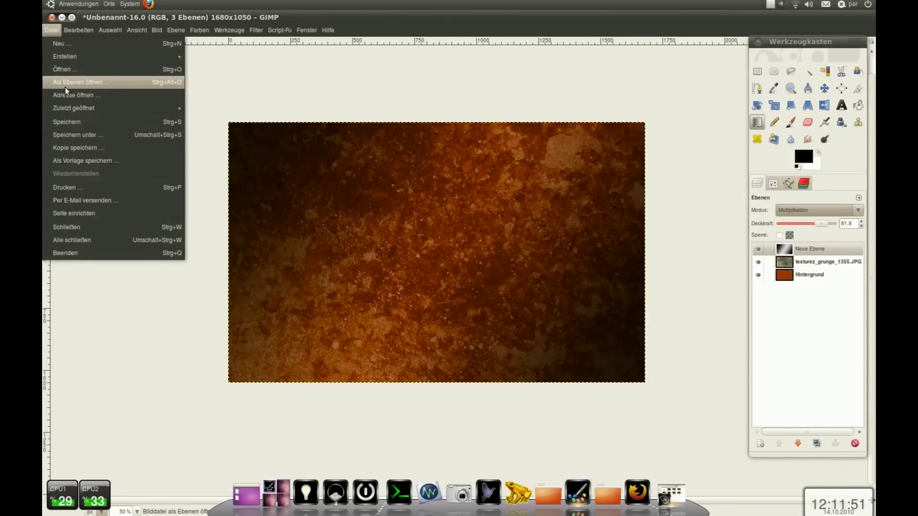
left_click(65, 87)
left_click(395, 282)
left_click(628, 413)
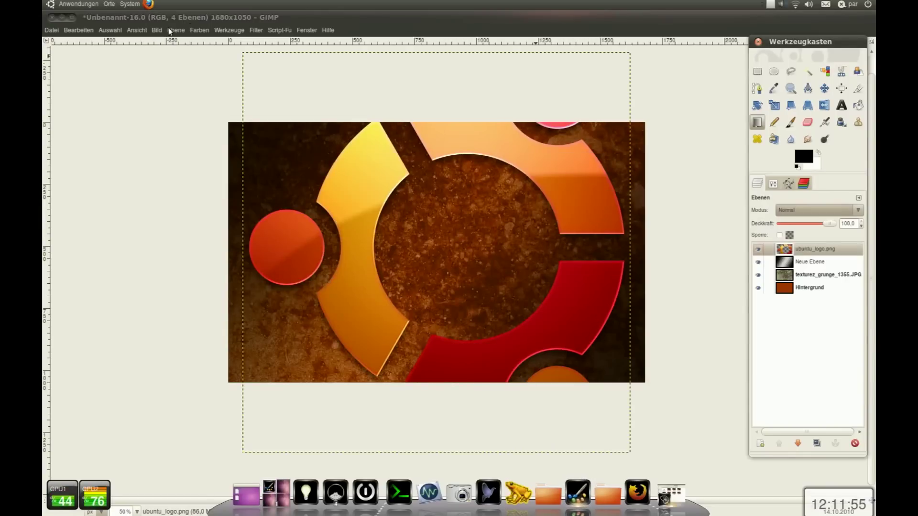
Step: Scale the logo layer to 40%, undoing a first 45% attempt, and zoom out to view it
left_click(173, 30)
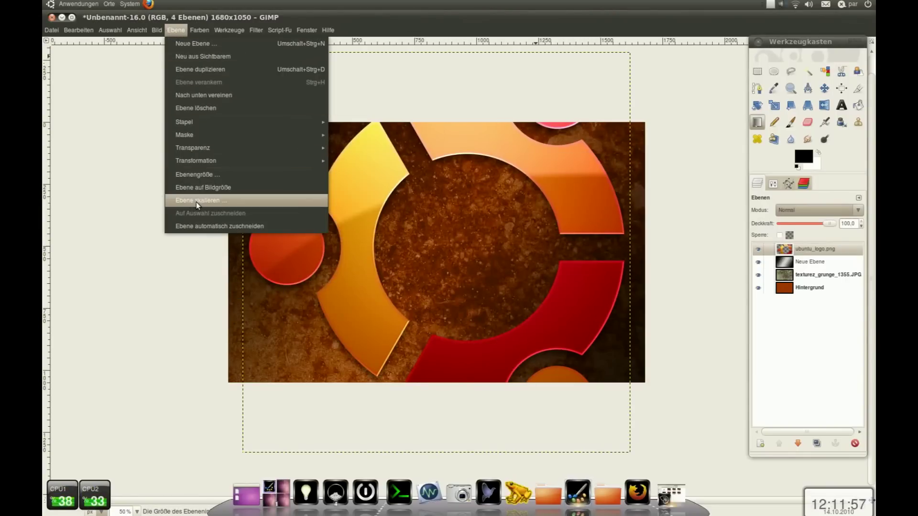
left_click(204, 198)
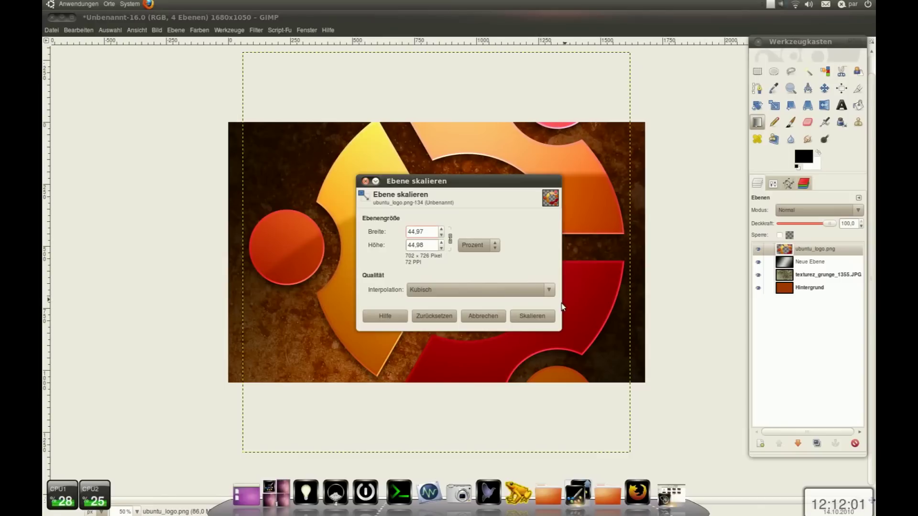
left_click(535, 317)
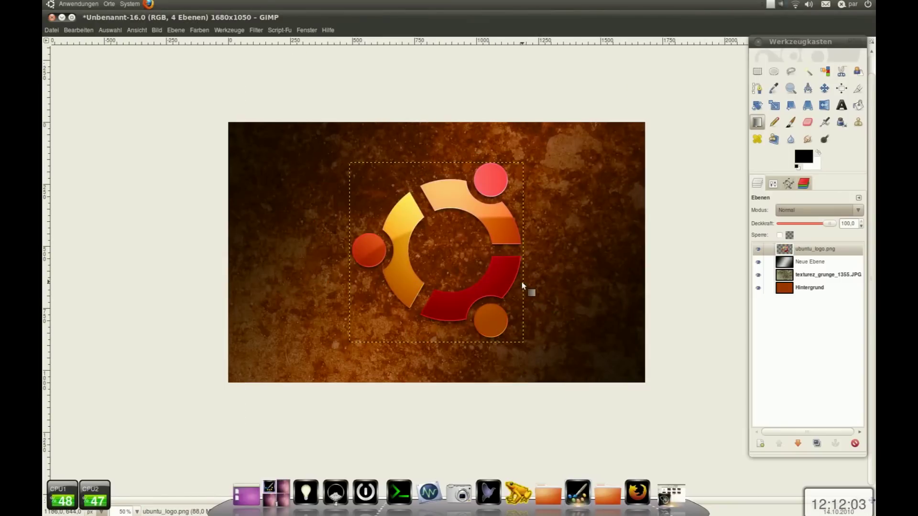
key("ctrl+z")
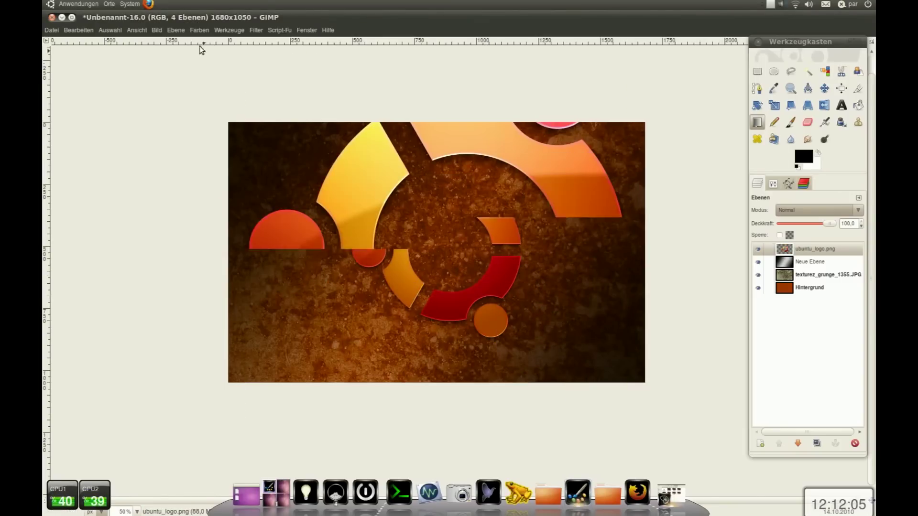
left_click(173, 30)
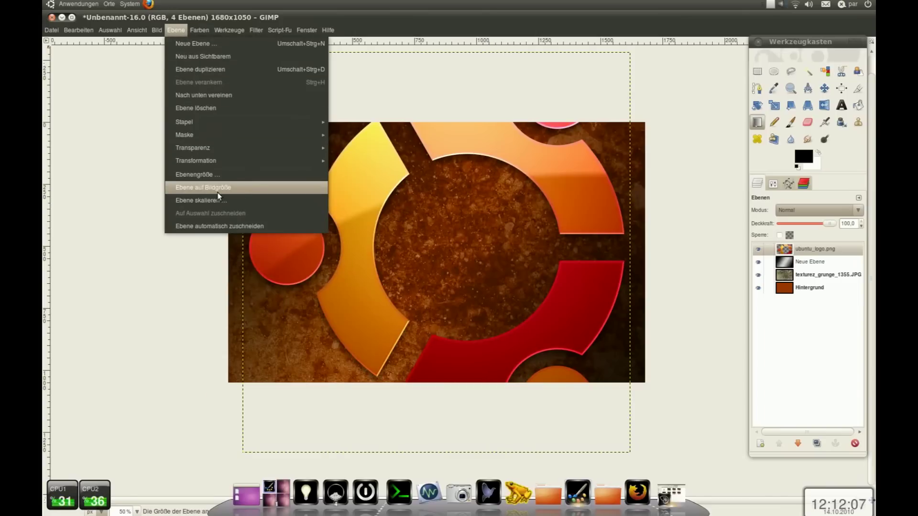
left_click(217, 199)
type("40,02")
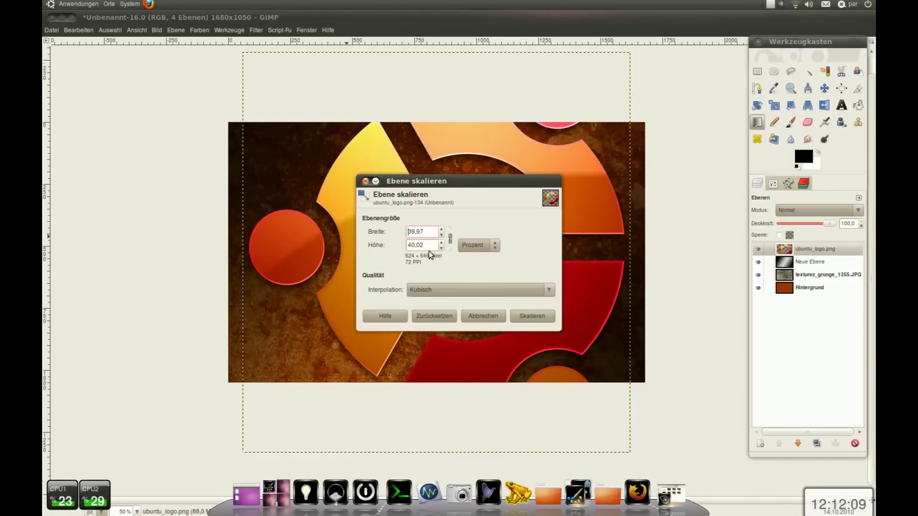
left_click(528, 316)
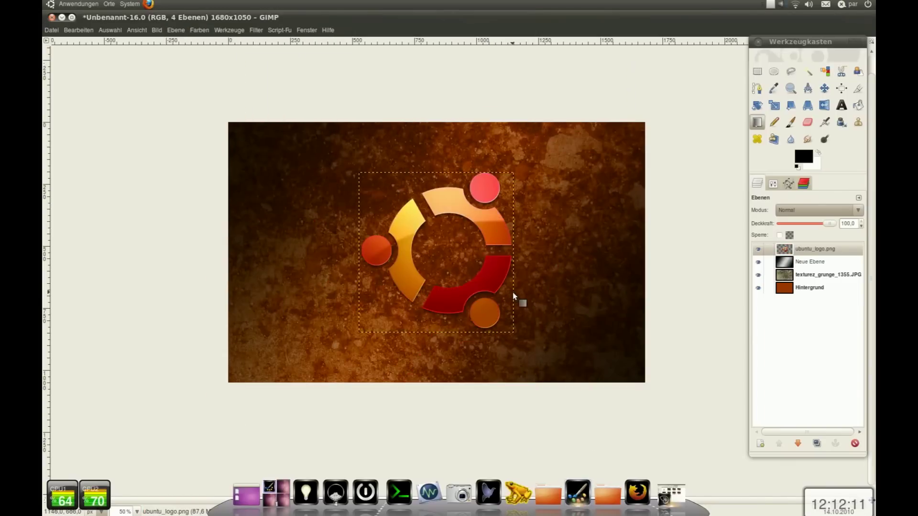
key("1")
key("minus")
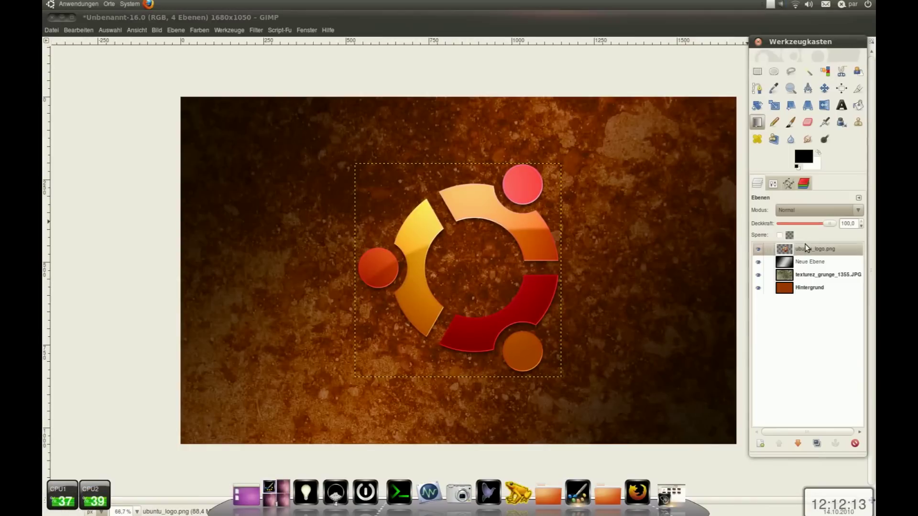
left_click(256, 29)
Step: Apply G'MIC Contours › Gradient norm to the logo with Linearity raised to 1.15
left_click(257, 320)
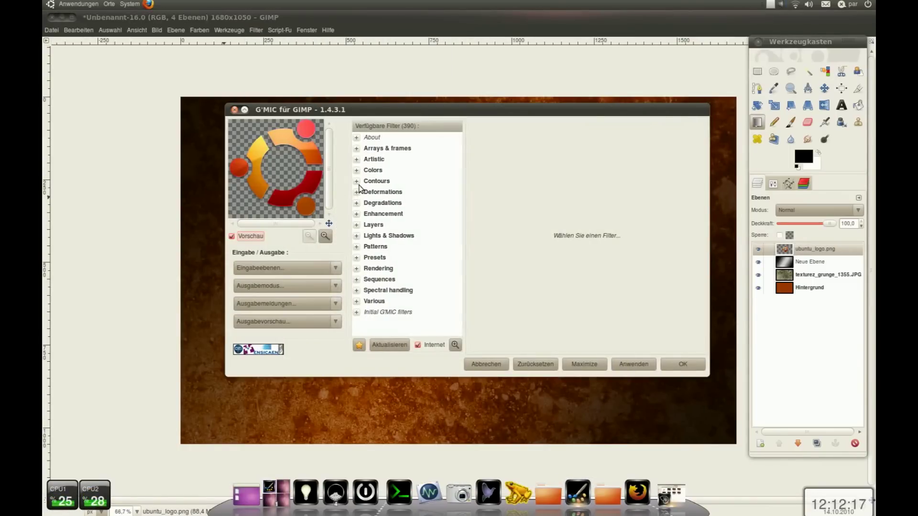
left_click(356, 181)
left_click(389, 191)
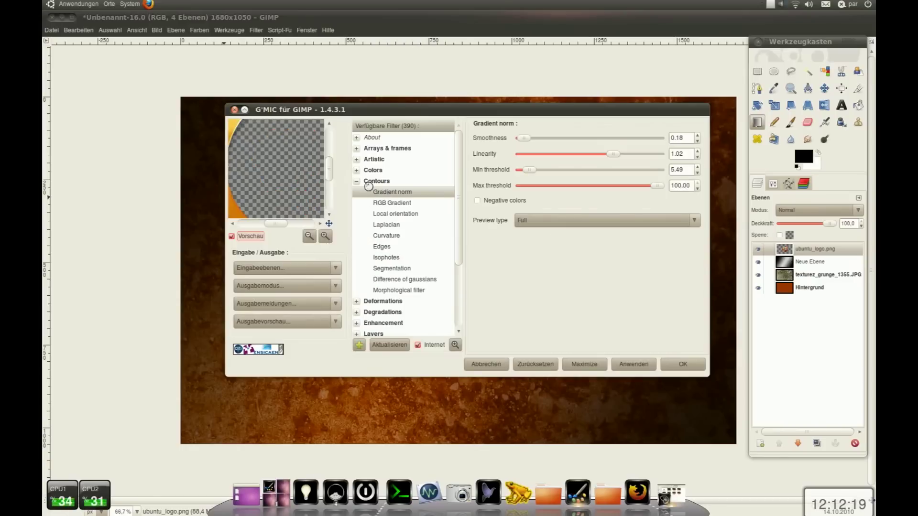
left_click(309, 236)
left_click(310, 236)
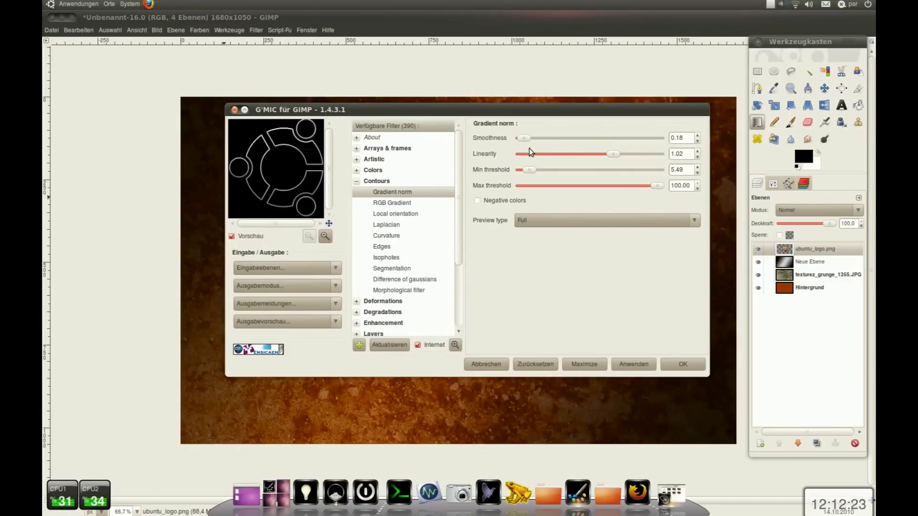
mouse_move(618, 157)
left_mouse_down()
mouse_move(611, 155)
mouse_move(647, 154)
left_mouse_up()
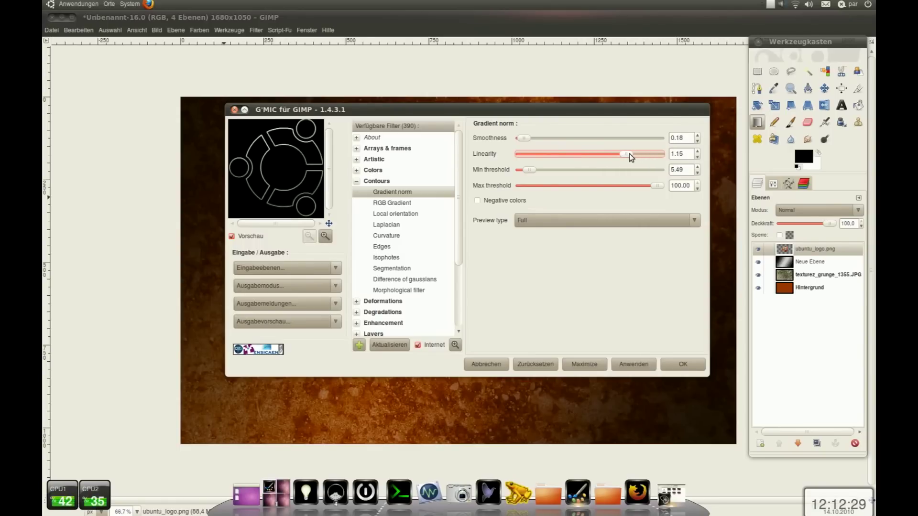
left_click(686, 360)
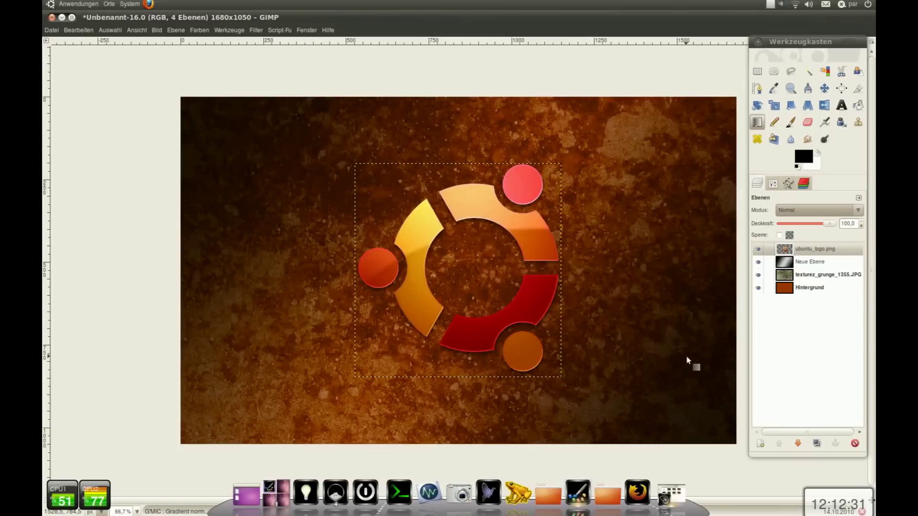
Step: Fuzzy-select the black area surrounding the logo and delete it
left_click(807, 71)
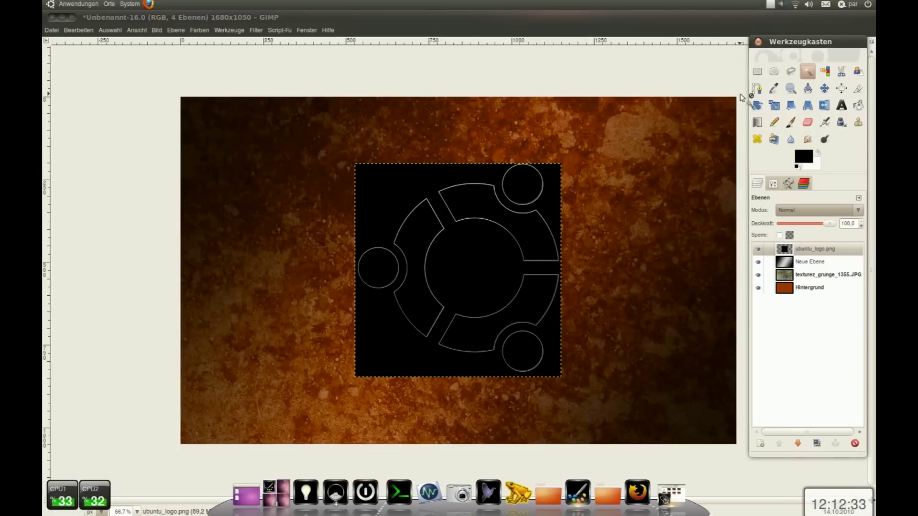
left_click(555, 215)
key("Delete")
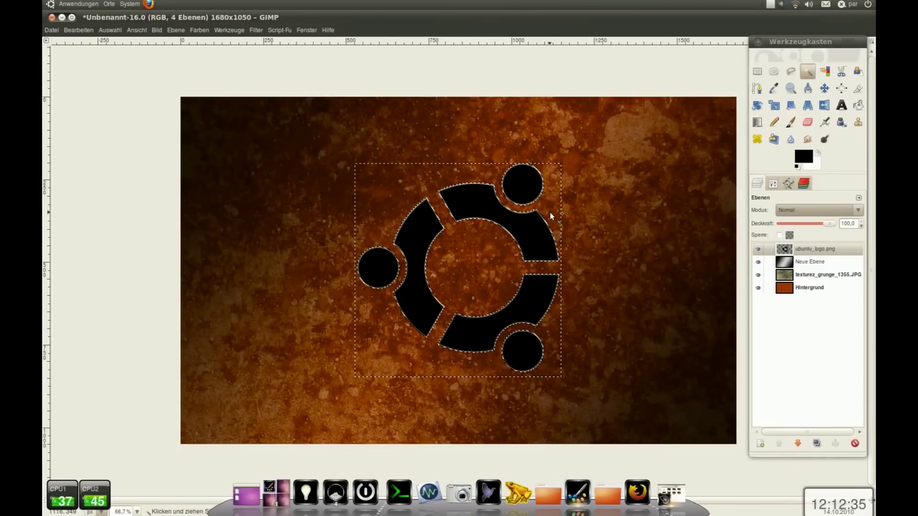
scroll(550, 216, "up", 1)
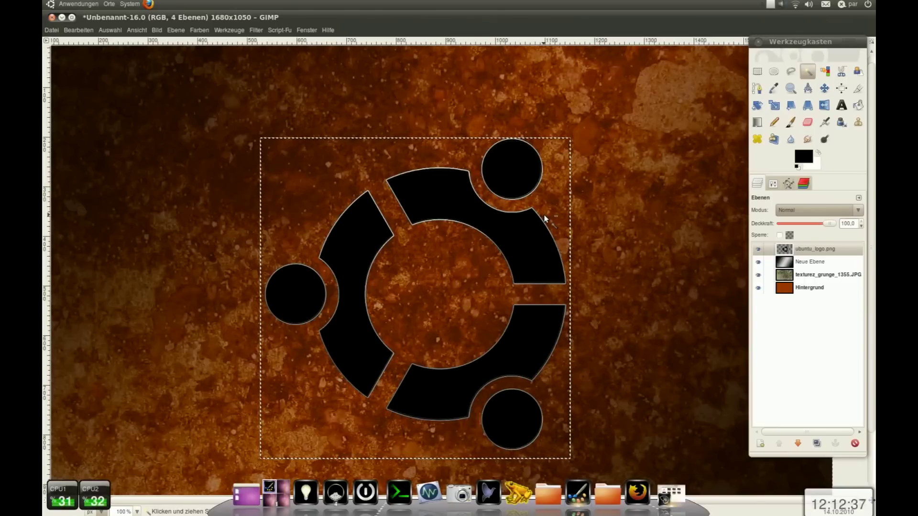
left_click(812, 247)
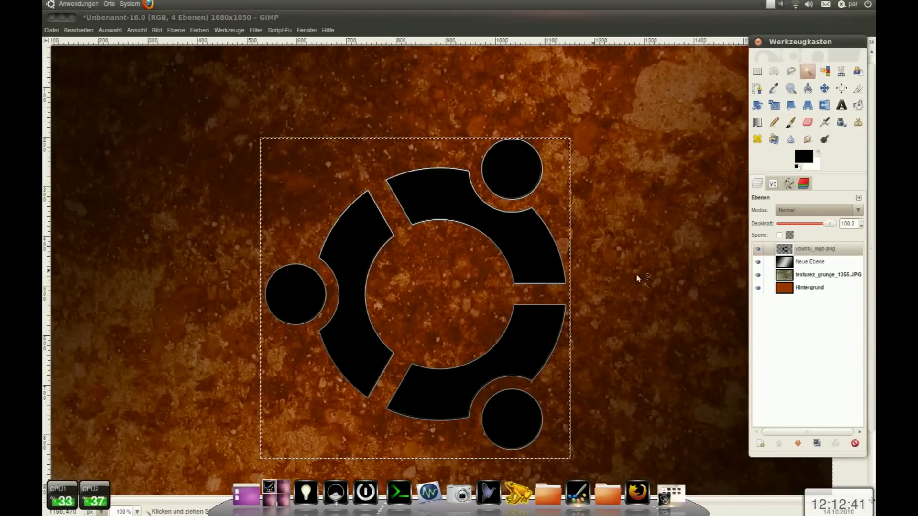
Step: Add a new transparent layer named Neue Ebene#1
right_click(803, 247)
left_click(753, 22)
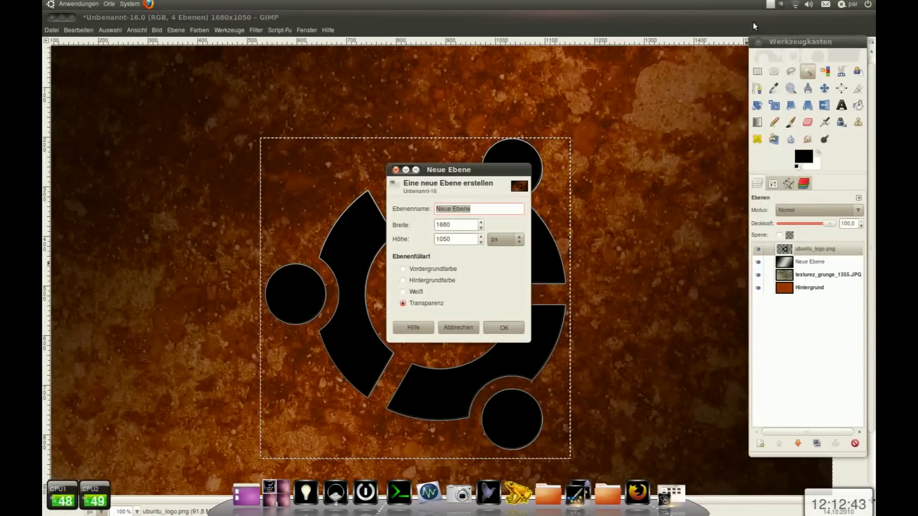
key("Return")
Step: On ubuntu_logo.png, select the black logo shapes with Select by Color
left_click(808, 262)
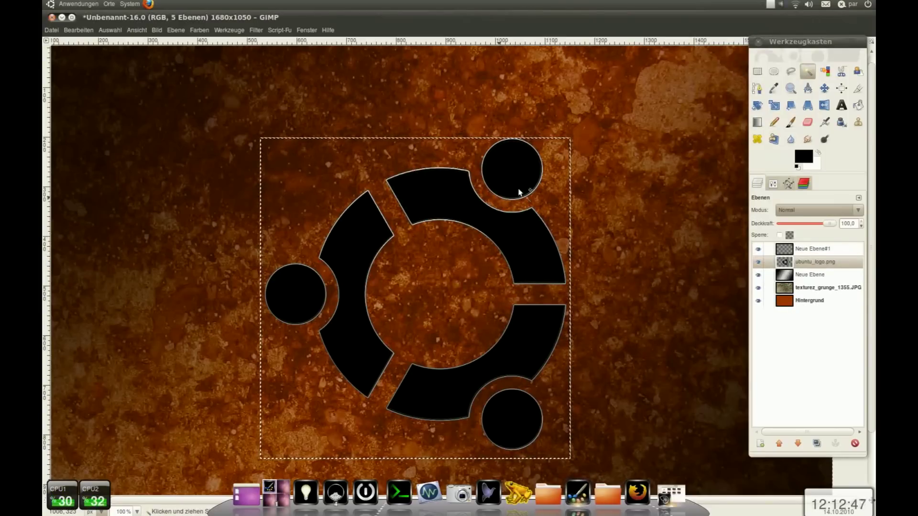
left_click(824, 71)
left_click(554, 239)
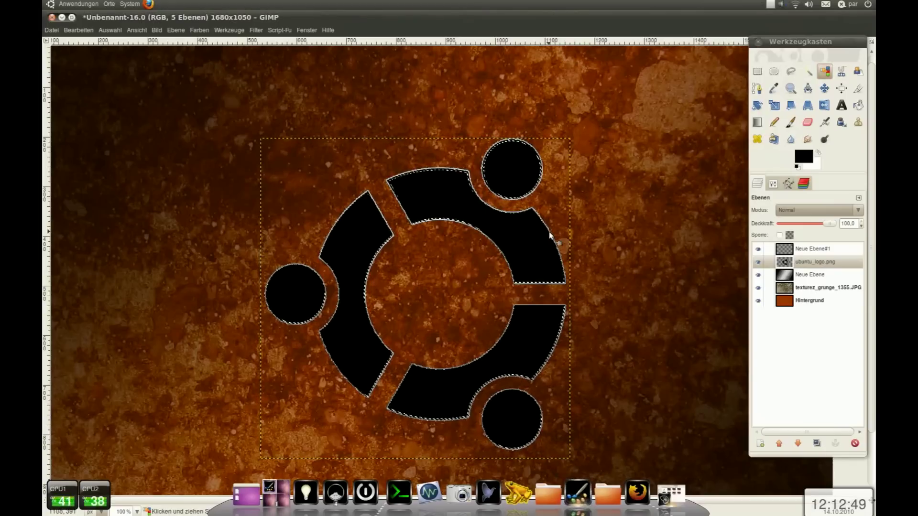
left_click(110, 30)
Step: Feather the logo selection by 3 pixels, then ready Bucket Fill on Neue Ebene#1
left_click(126, 134)
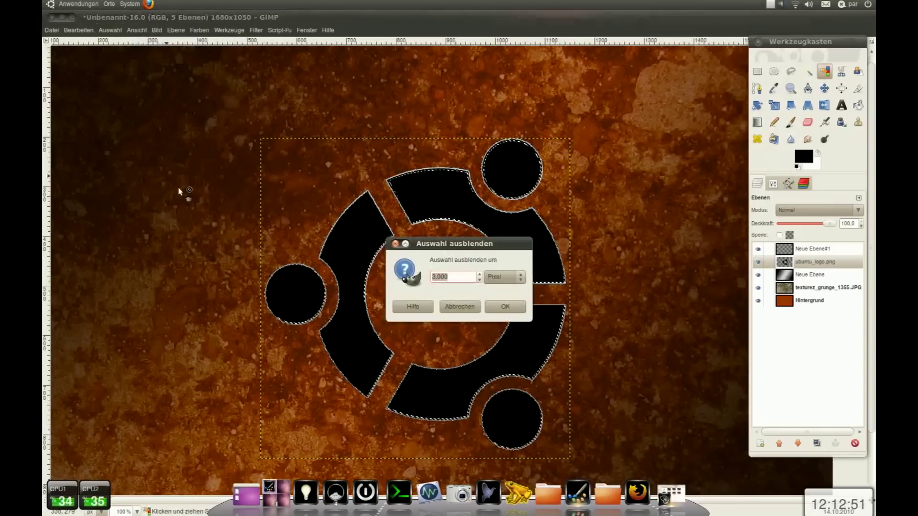
left_click(503, 307)
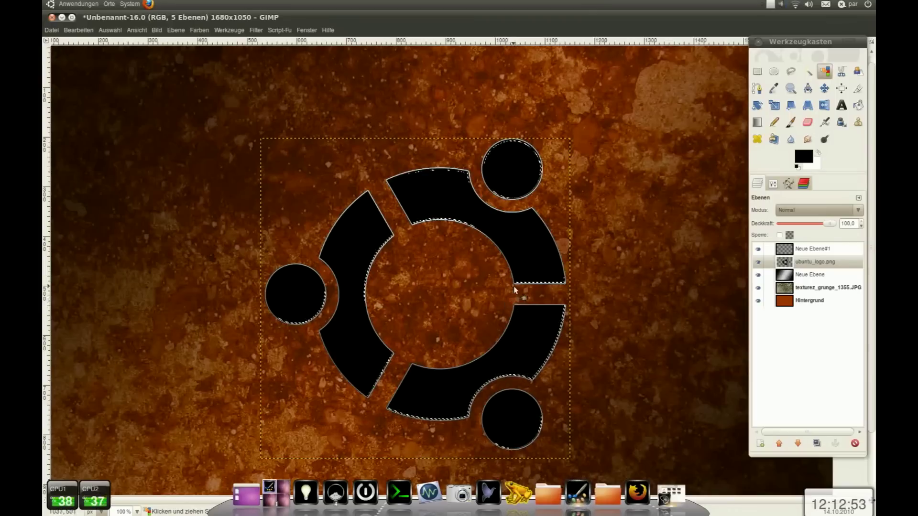
left_click(834, 249)
left_click(858, 105)
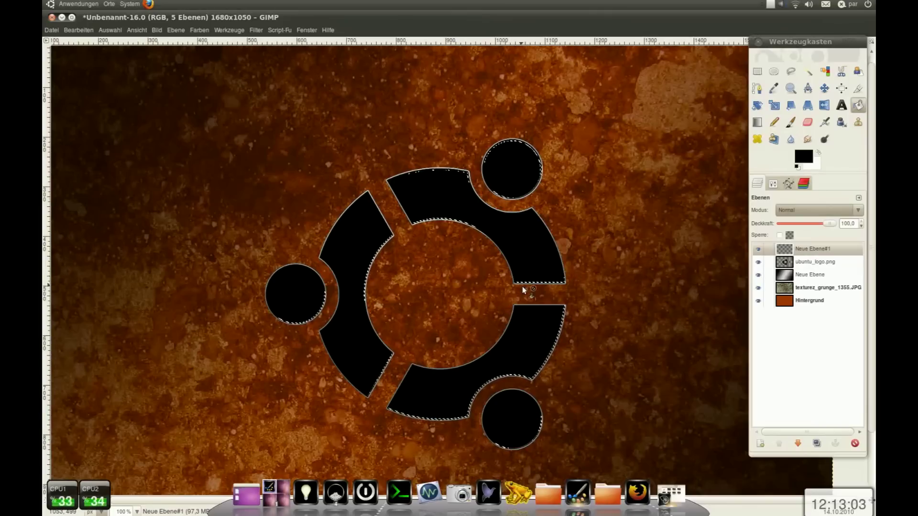
Step: Reapply Select by Color on the ubuntu_logo.png logo and return to Neue Ebene#1
left_click(819, 263)
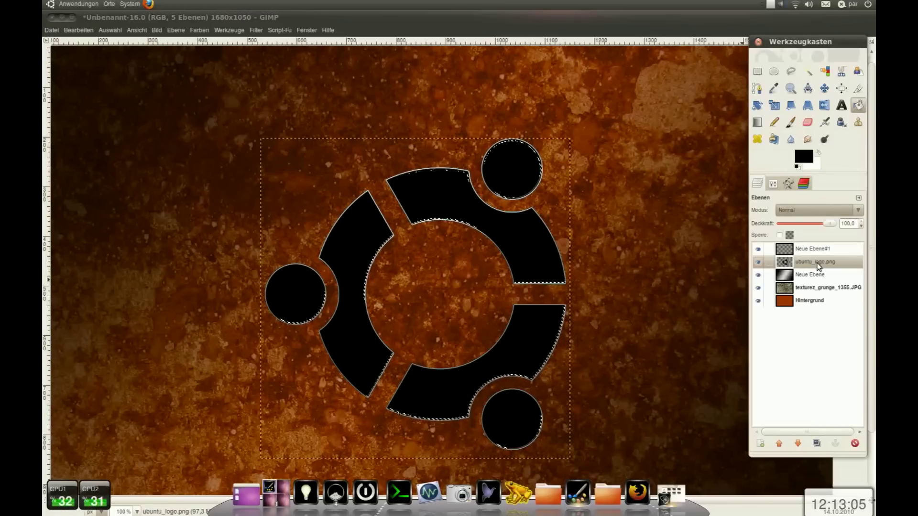
left_click(826, 71)
left_click(774, 185)
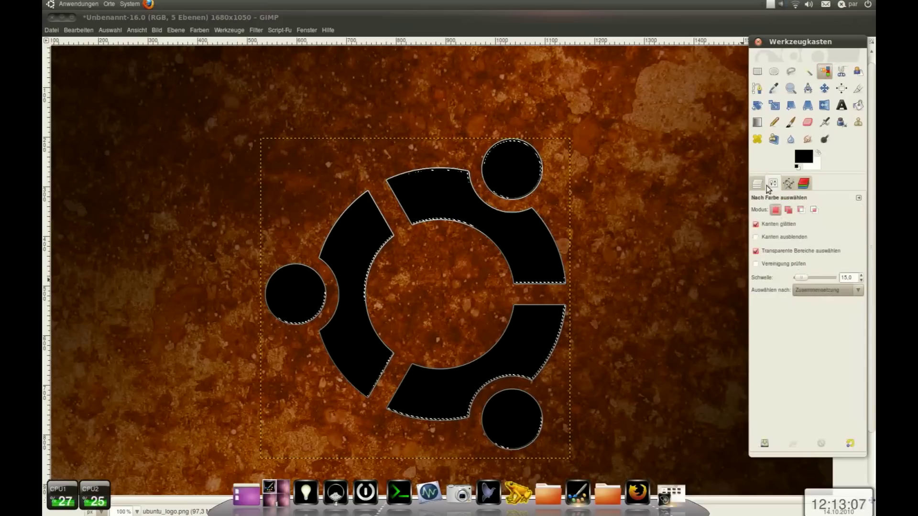
left_click(757, 184)
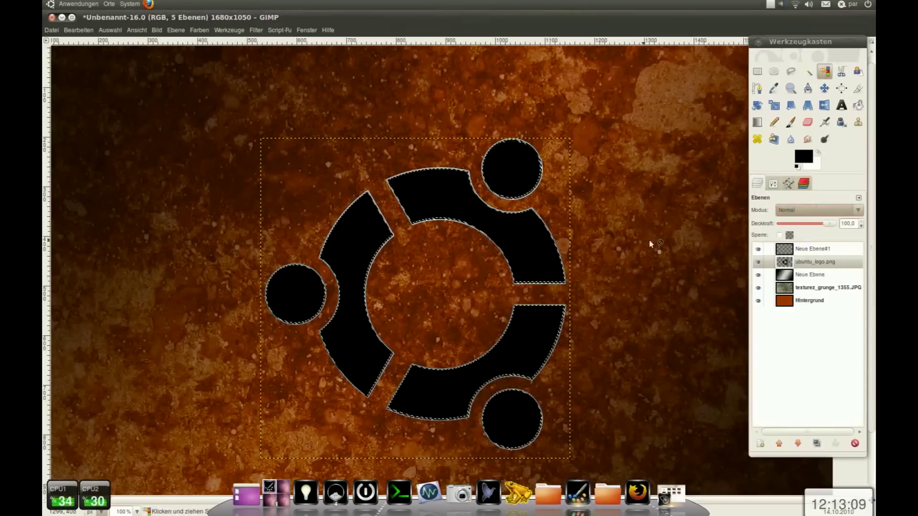
left_click(813, 242)
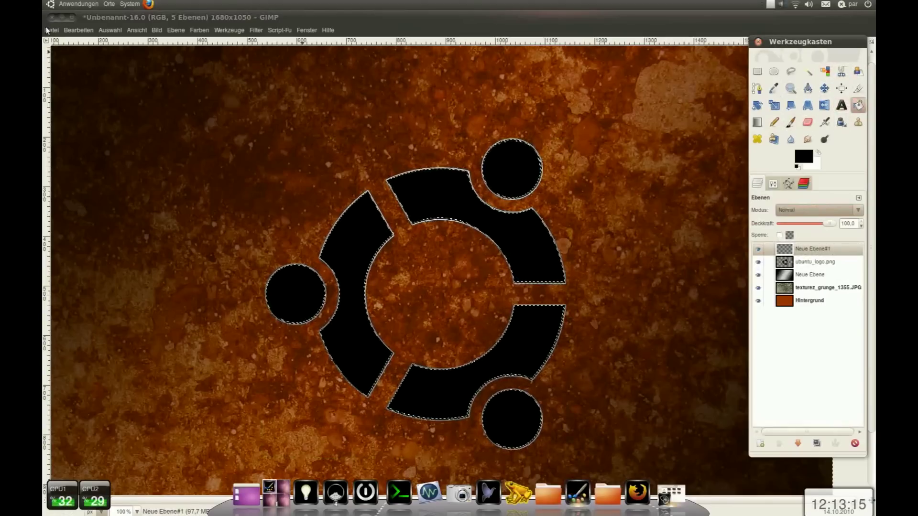
Step: Feather the logo selection again, reactivate ubuntu_logo.png and clear the selection
left_click(78, 30)
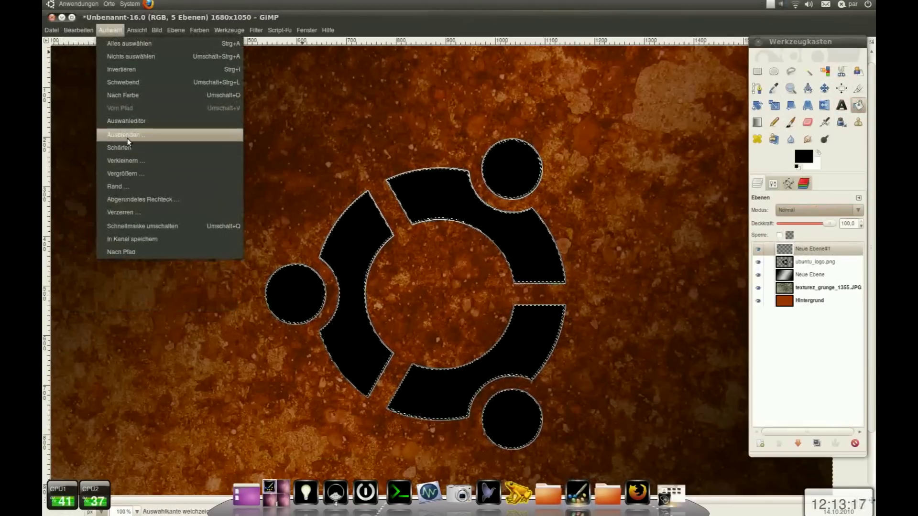
left_click(127, 136)
left_click(499, 306)
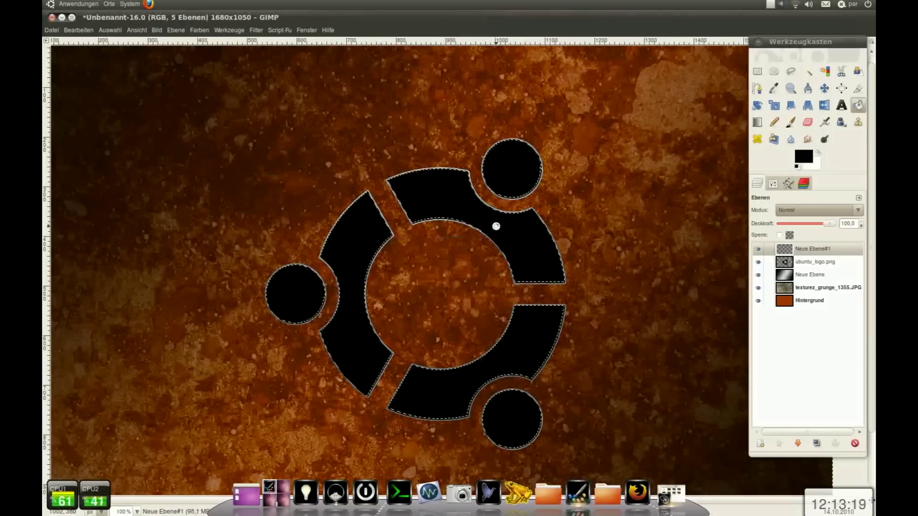
left_click(797, 262)
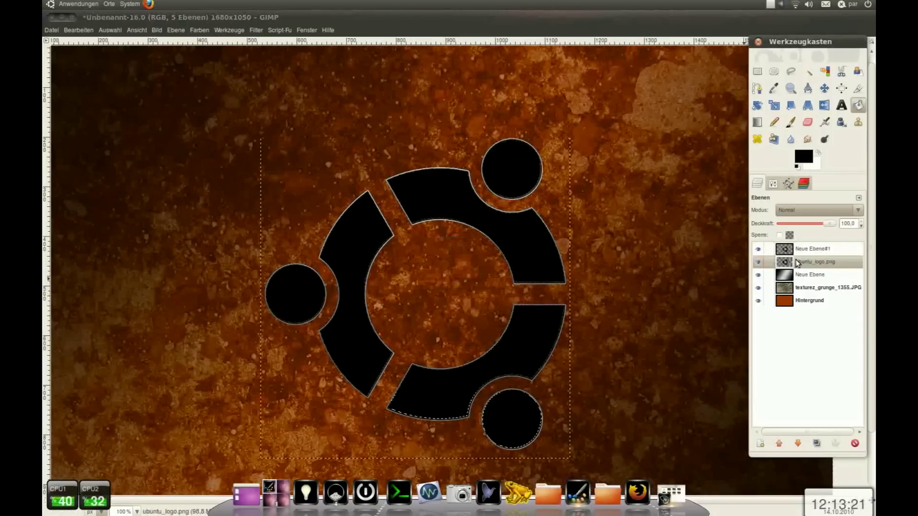
key("ctrl+shift+a")
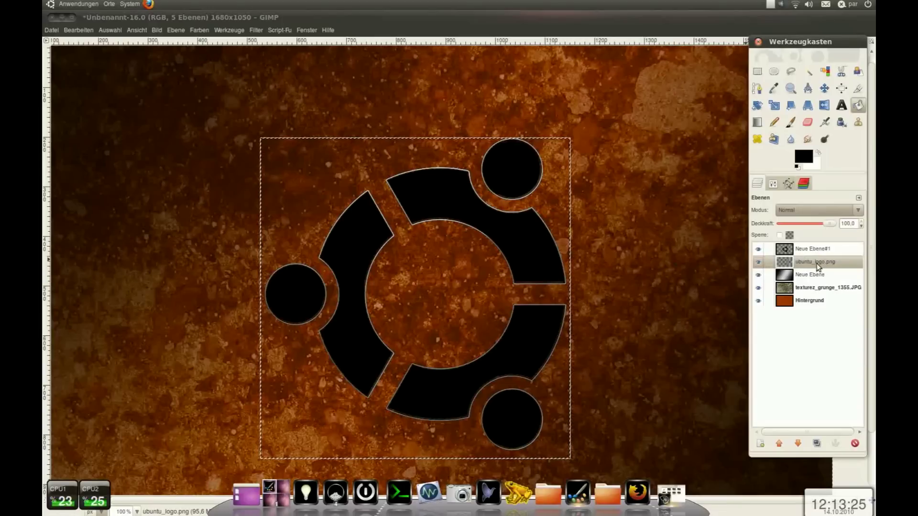
Step: Place Neue Ebene#1 below ubuntu_logo.png in Harte Kanten mode at 41.5% opacity
left_click_drag(813, 249, 815, 266)
left_click(813, 211)
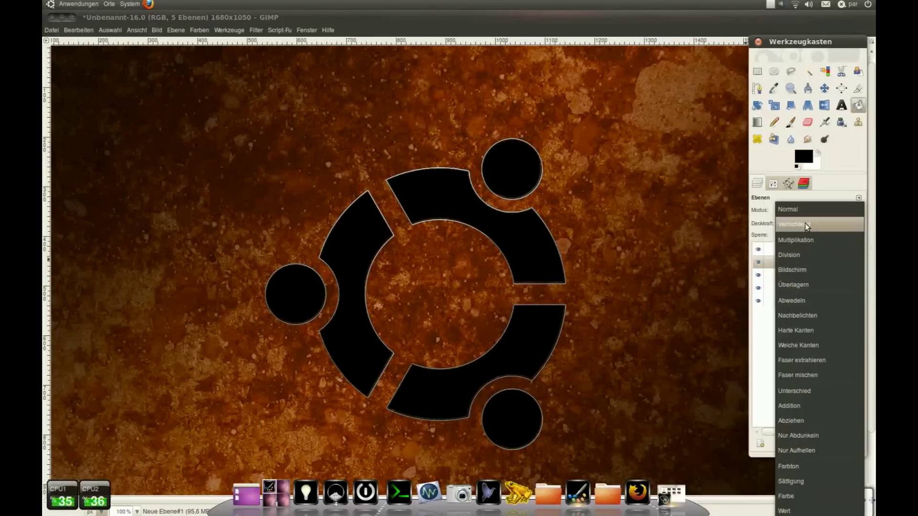
left_click(805, 282)
left_click(784, 208)
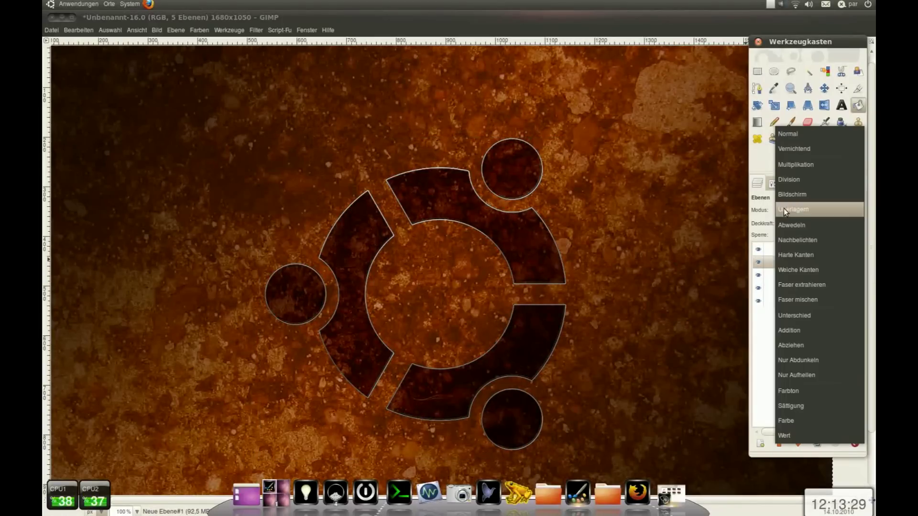
left_click(799, 256)
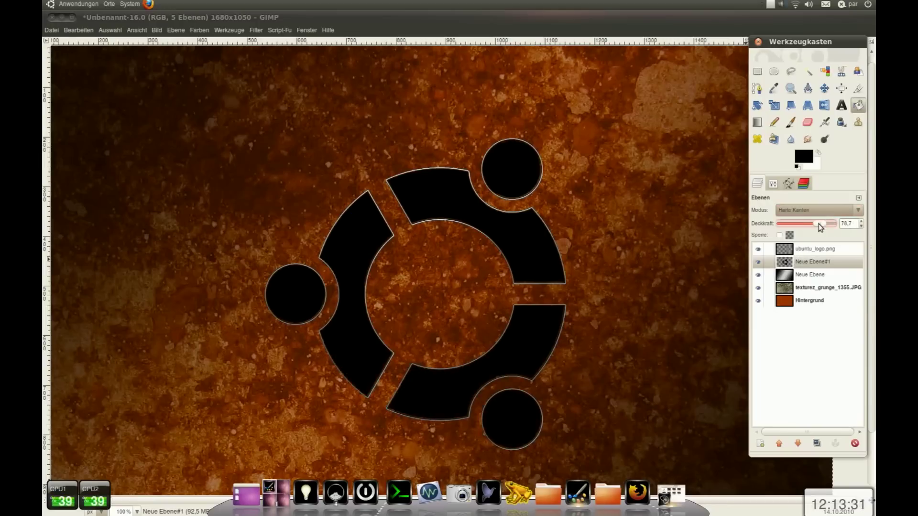
left_click_drag(818, 224, 804, 225)
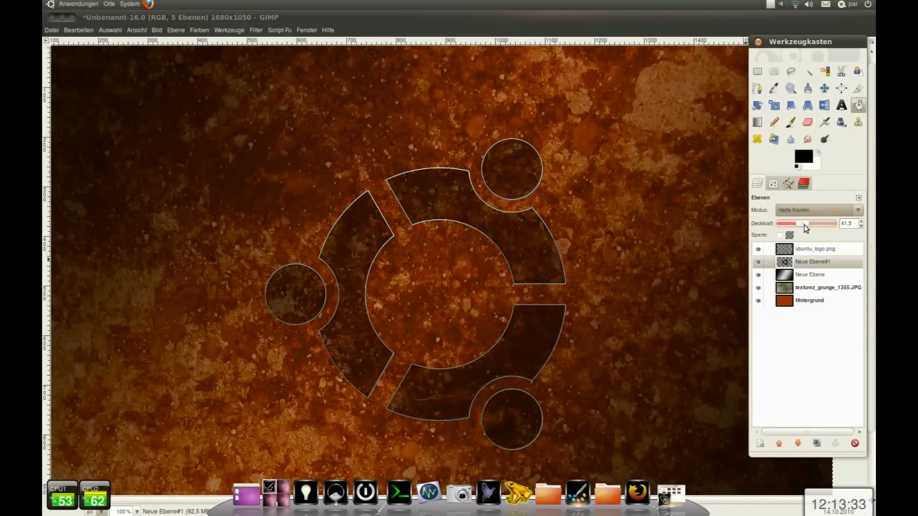
left_click(805, 250)
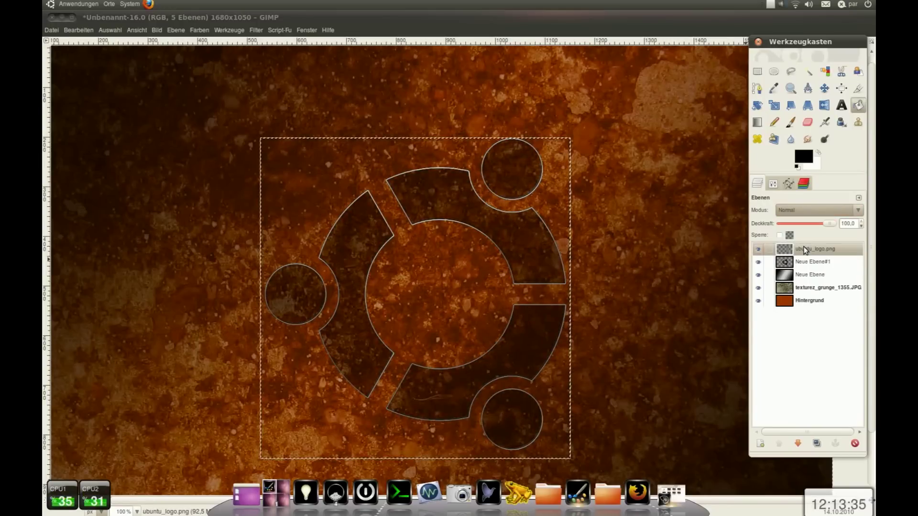
right_click(804, 249)
left_click(734, 47)
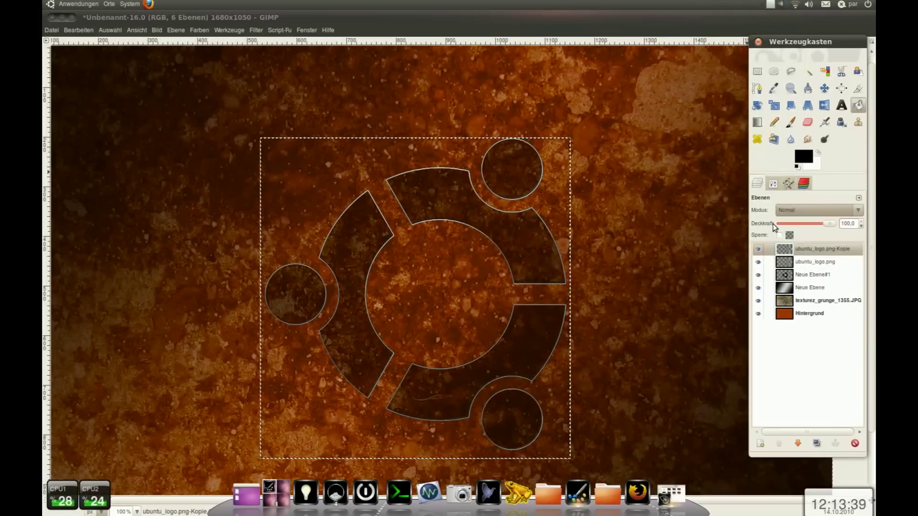
key("ctrl+shift+d")
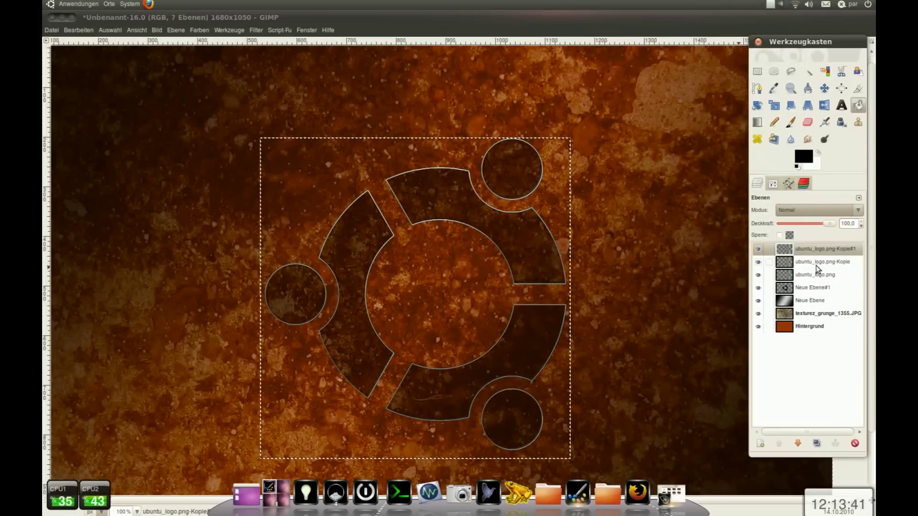
right_click(816, 251)
left_click(764, 70)
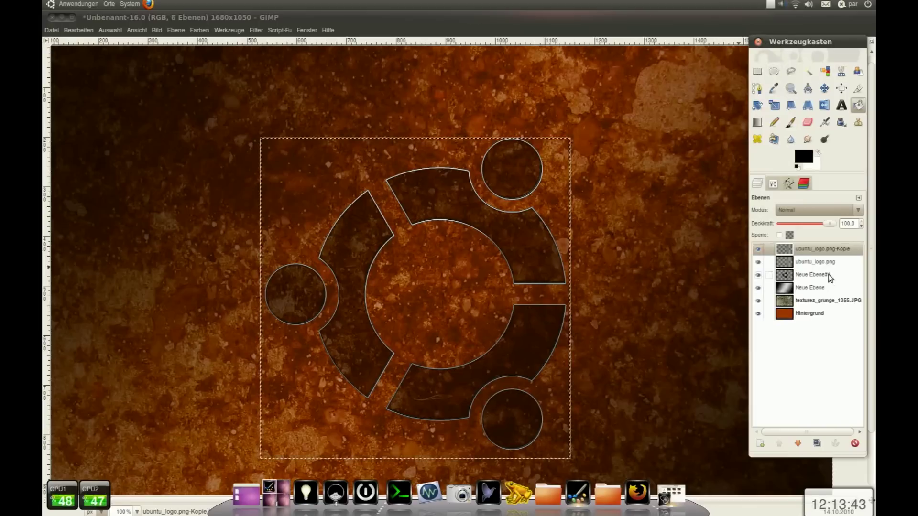
right_click(828, 249)
left_click(773, 70)
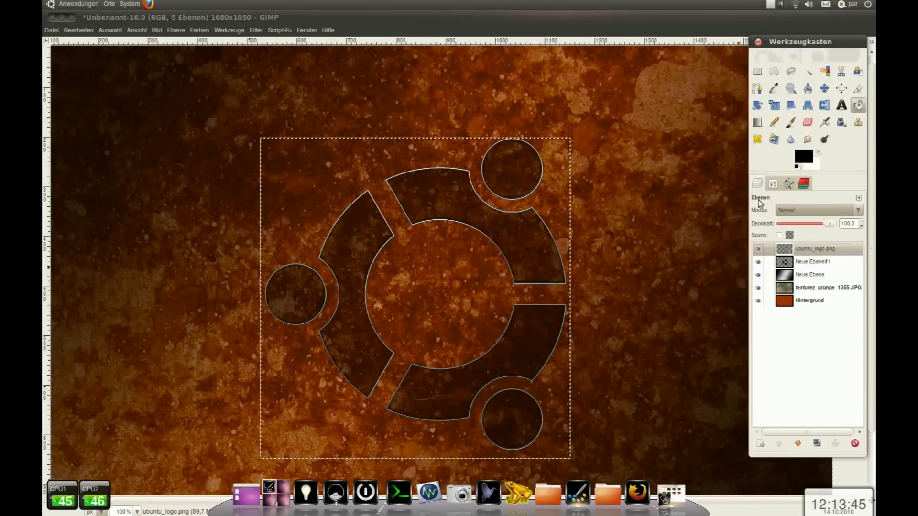
left_click(273, 30)
mouse_move(294, 56)
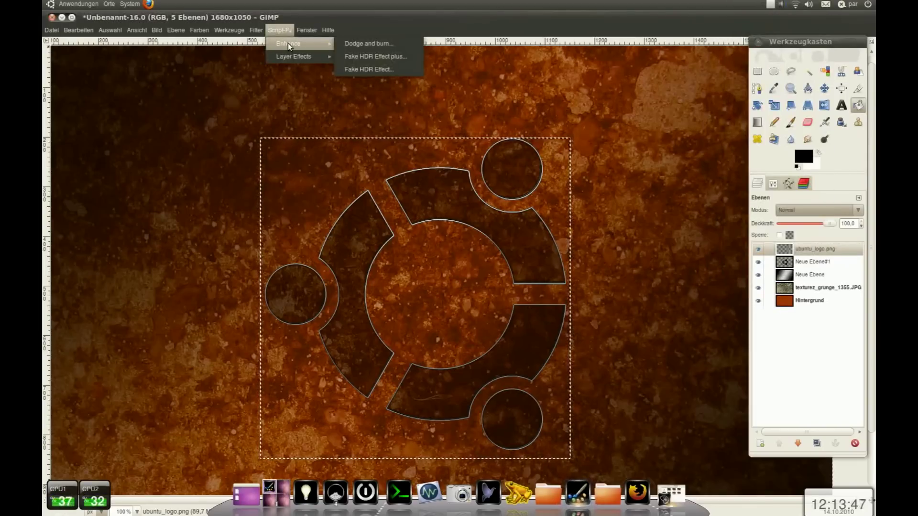
Step: Add a Script-Fu drop shadow to the logo and set its layer to about 60% opacity
left_click(365, 82)
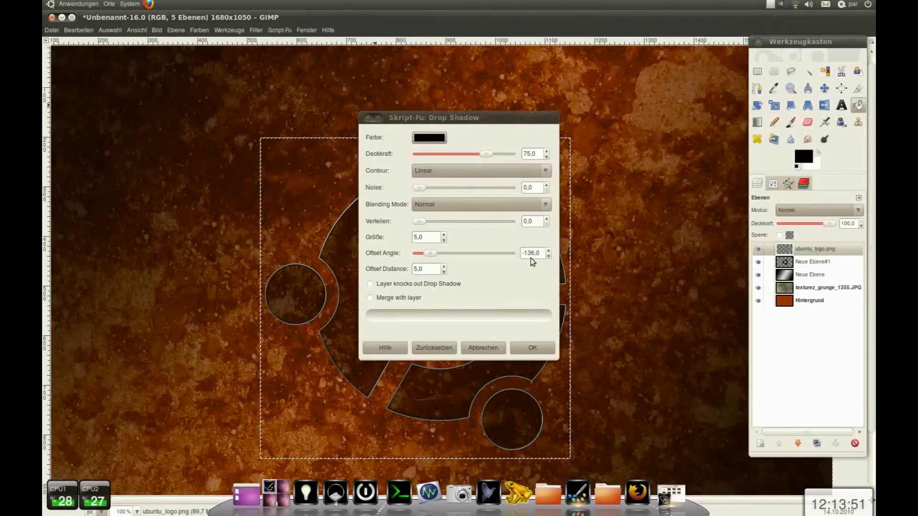
left_click(530, 349)
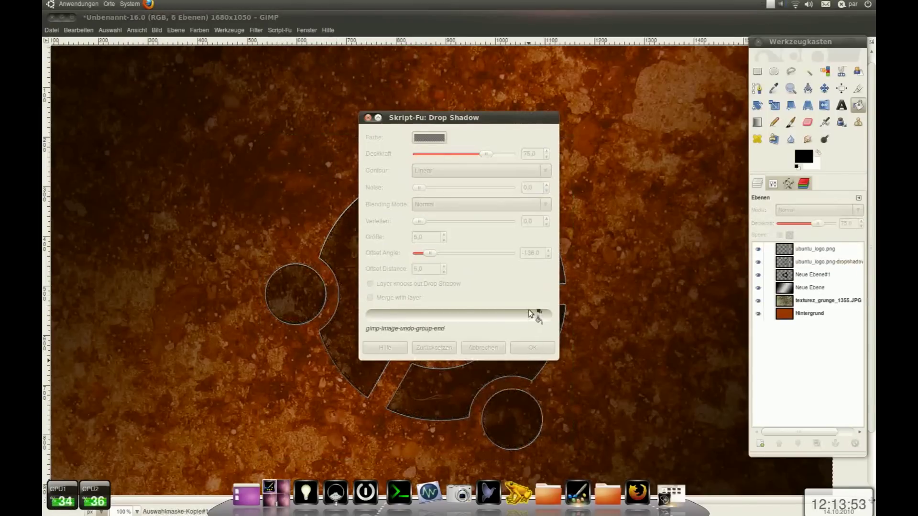
left_click(831, 262)
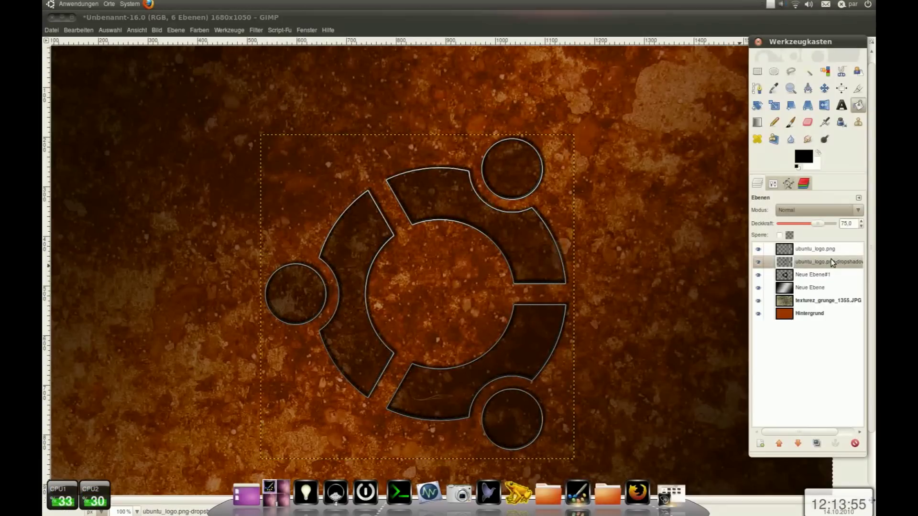
left_click_drag(821, 226, 809, 224)
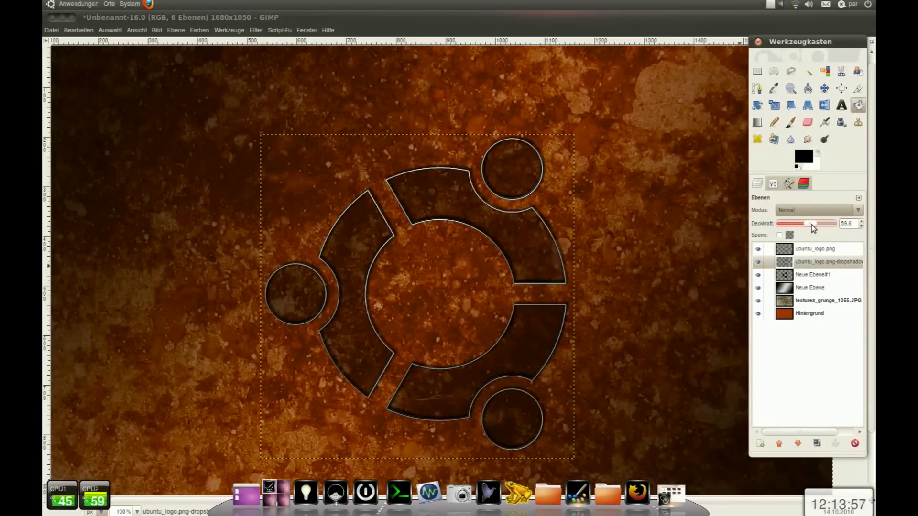
left_click(807, 250)
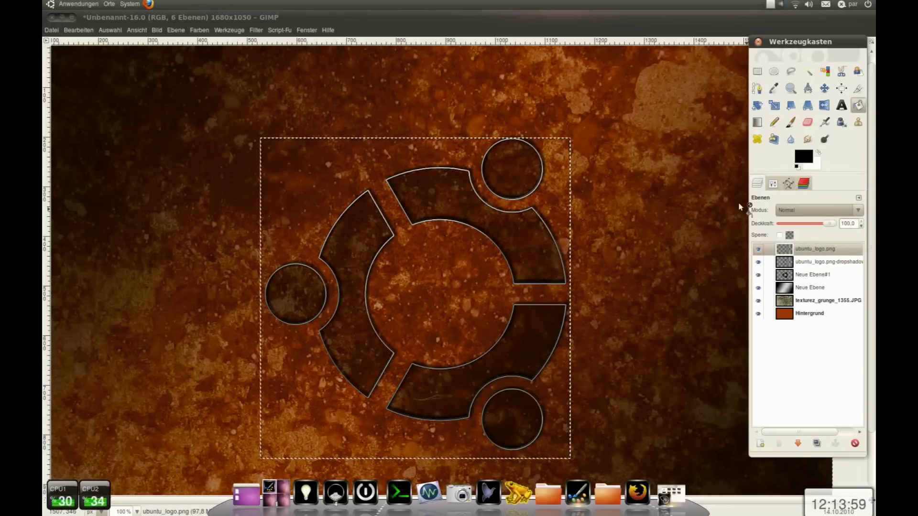
Step: Duplicate ubuntu_logo.png, then blur the original with a 5 px Gaussian blur
right_click(802, 251)
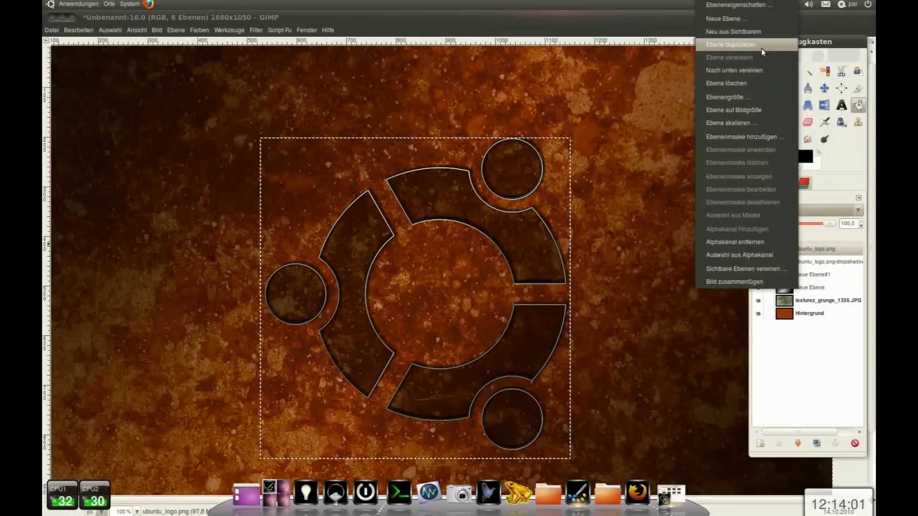
left_click(761, 48)
left_click(256, 30)
mouse_move(278, 96)
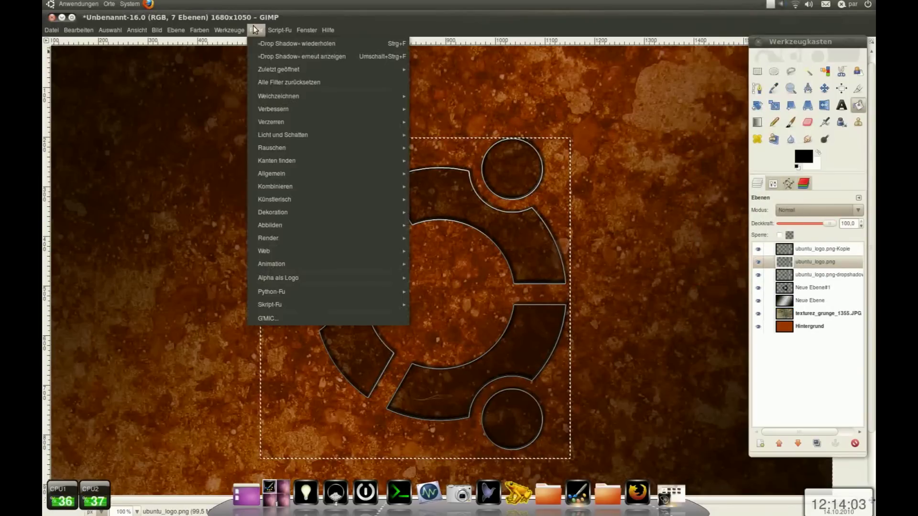
left_click(448, 121)
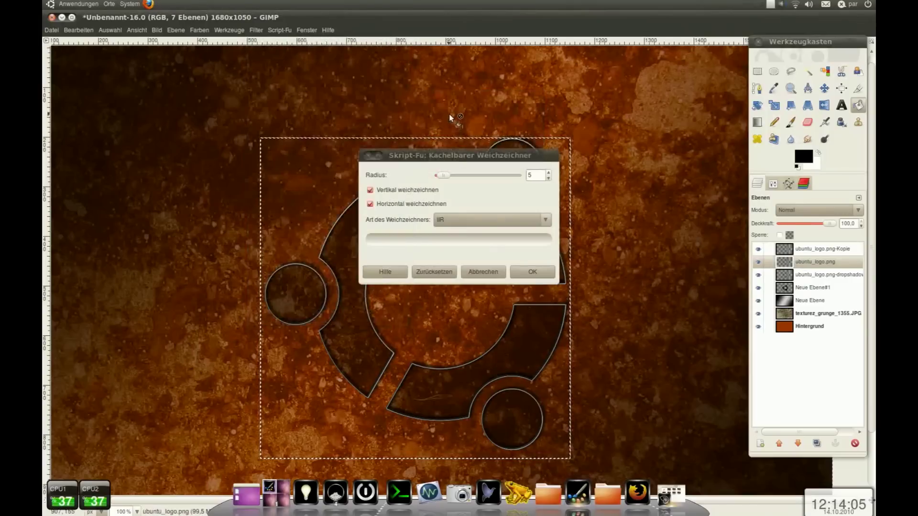
left_click(483, 275)
left_click(256, 30)
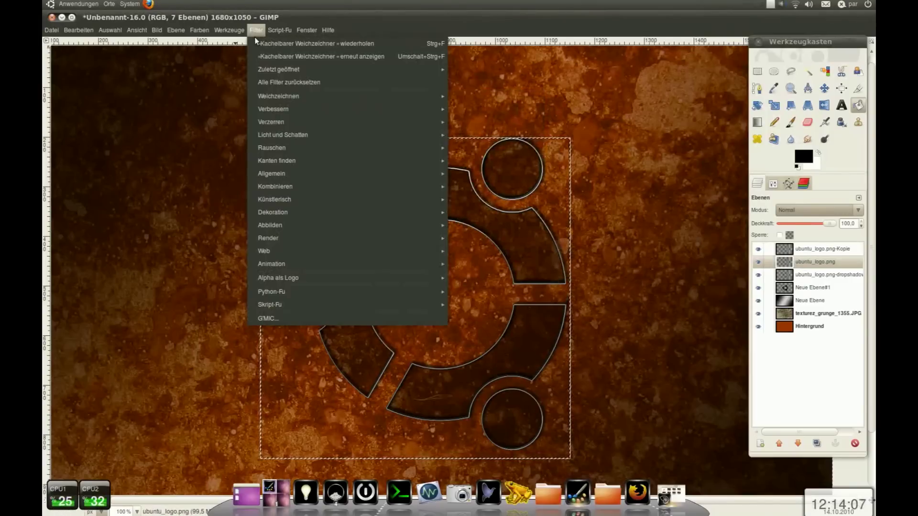
left_click(523, 108)
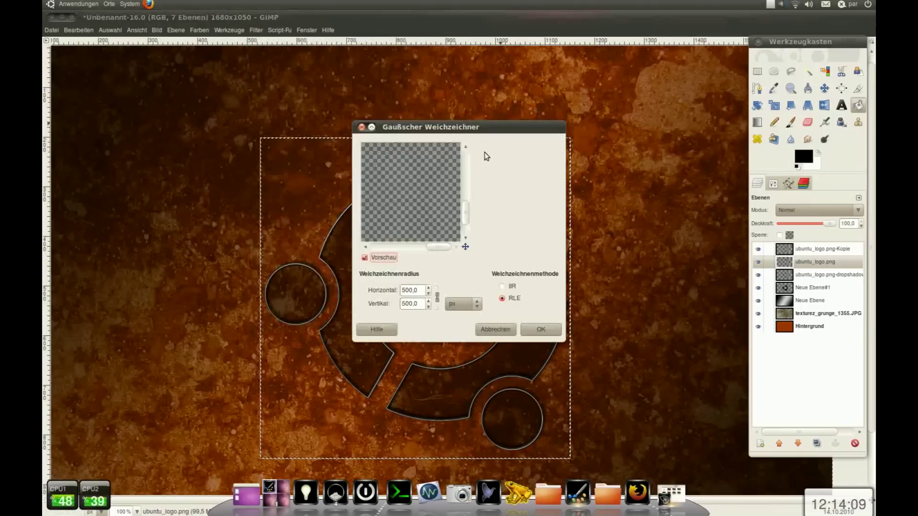
type("5")
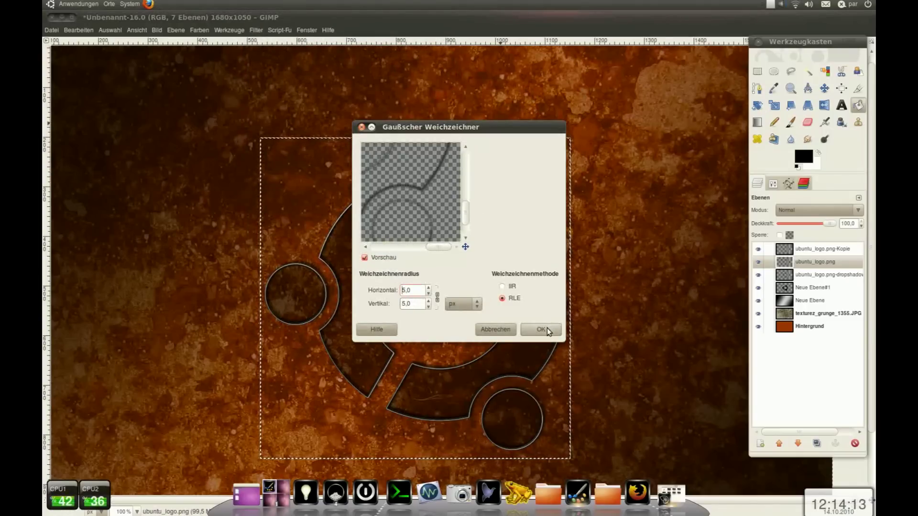
left_click(547, 328)
Step: Brighten the blurred ubuntu_logo.png layer to 127 and lower its opacity to about 73.4
left_click(196, 29)
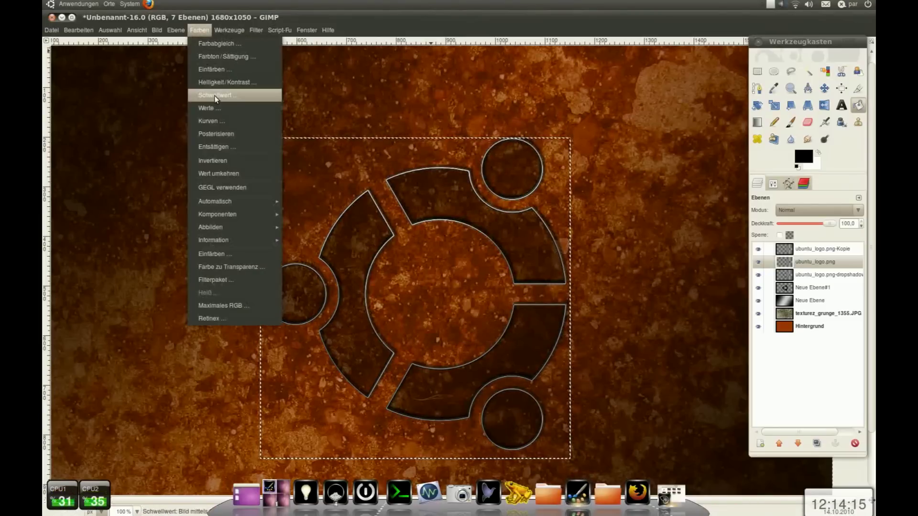
left_click(213, 84)
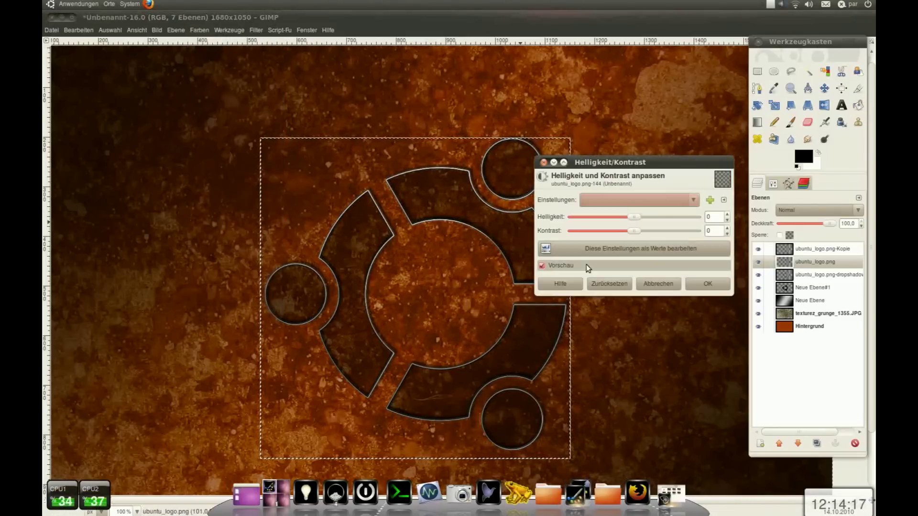
mouse_move(631, 220)
left_mouse_down()
mouse_move(664, 215)
mouse_move(717, 228)
left_mouse_up()
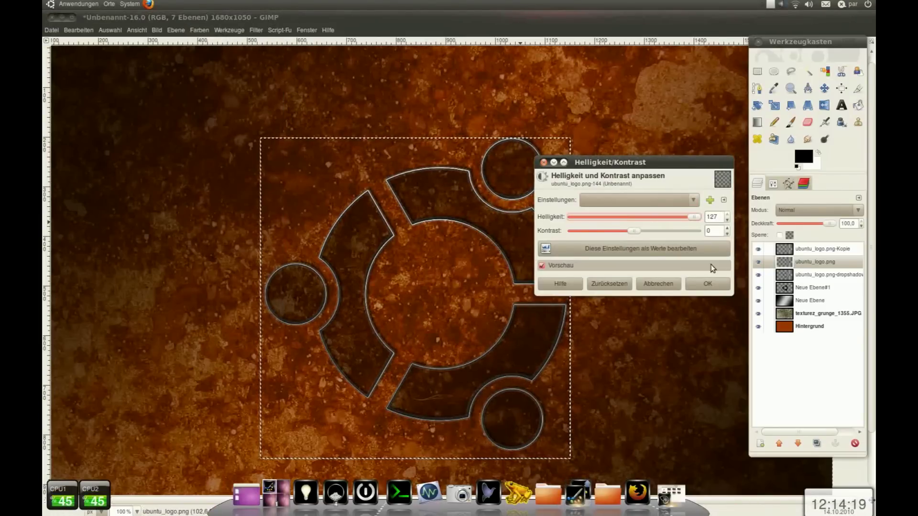
left_click(707, 283)
left_click_drag(784, 261, 812, 268)
left_click_drag(826, 223, 815, 225)
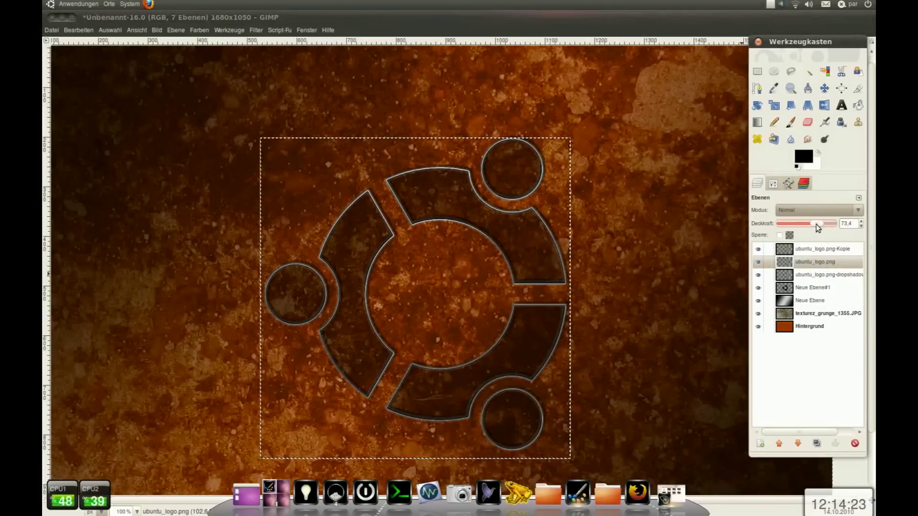
Step: Colorize ubuntu_logo.png-Kopie with hue 14, saturation 59 and lightness -19
left_click(813, 248)
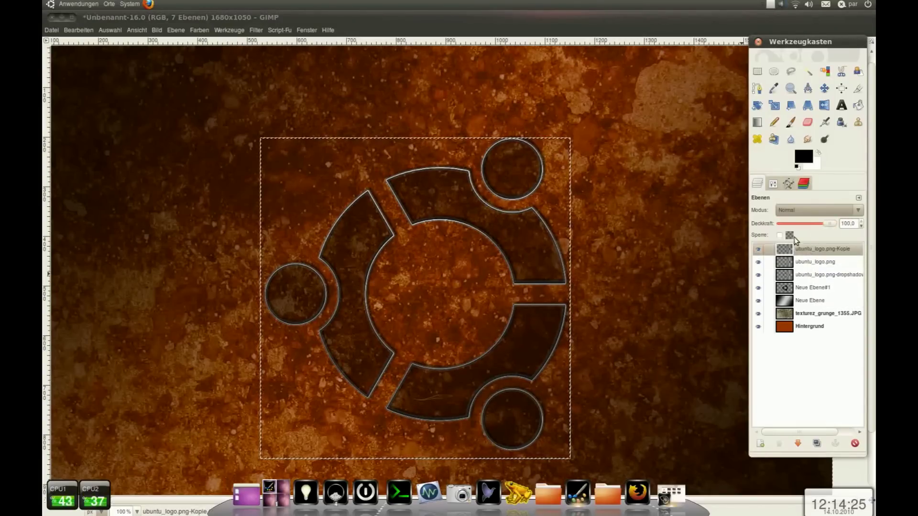
left_click(199, 30)
left_click(222, 82)
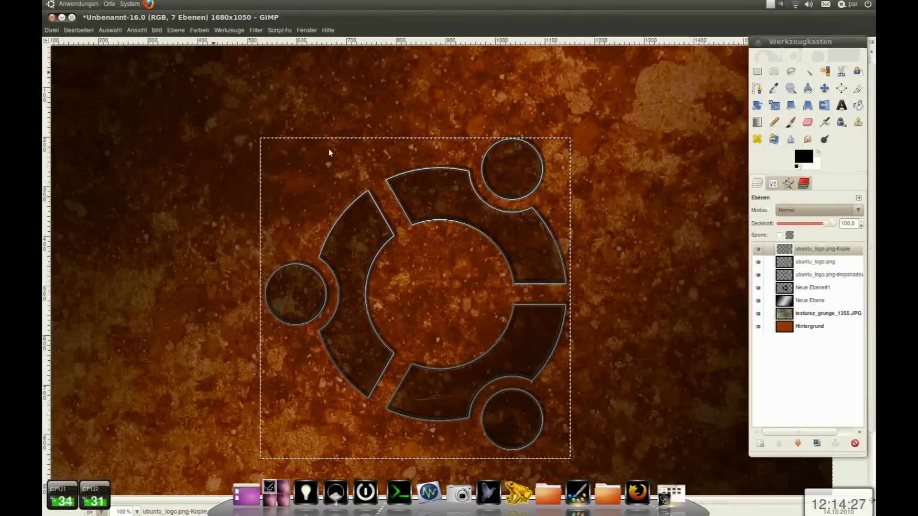
left_click_drag(198, 95, 142, 94)
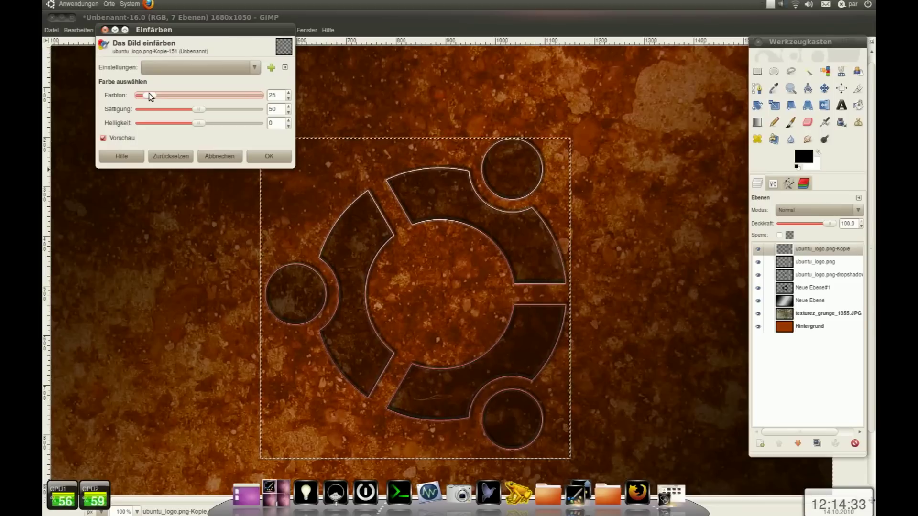
left_click_drag(150, 95, 209, 109)
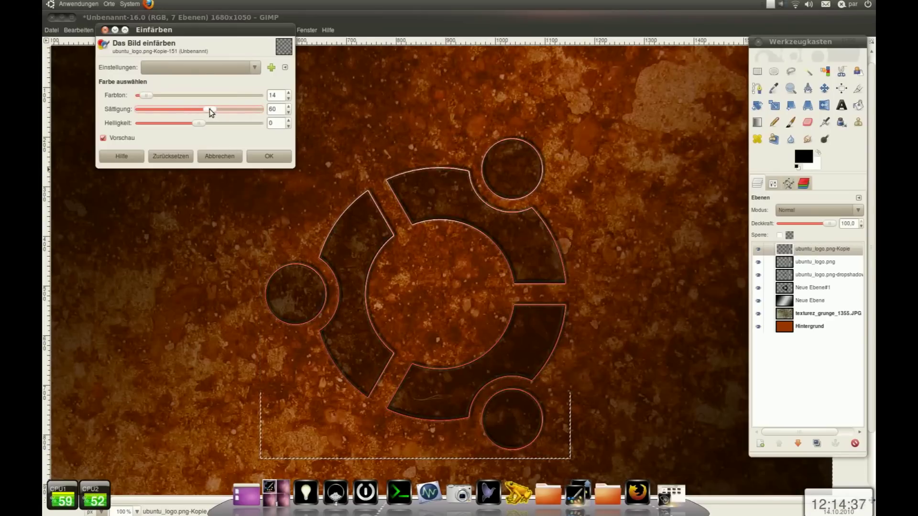
left_click_drag(198, 123, 187, 123)
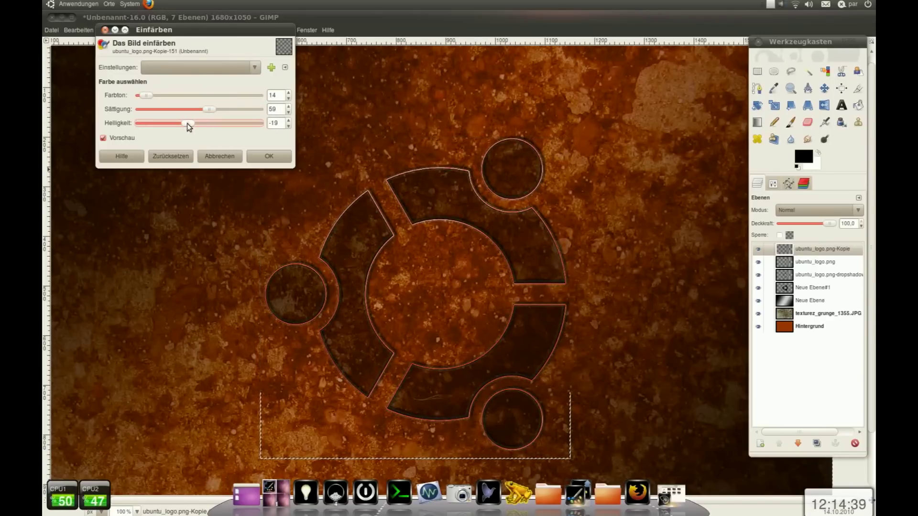
left_click(272, 156)
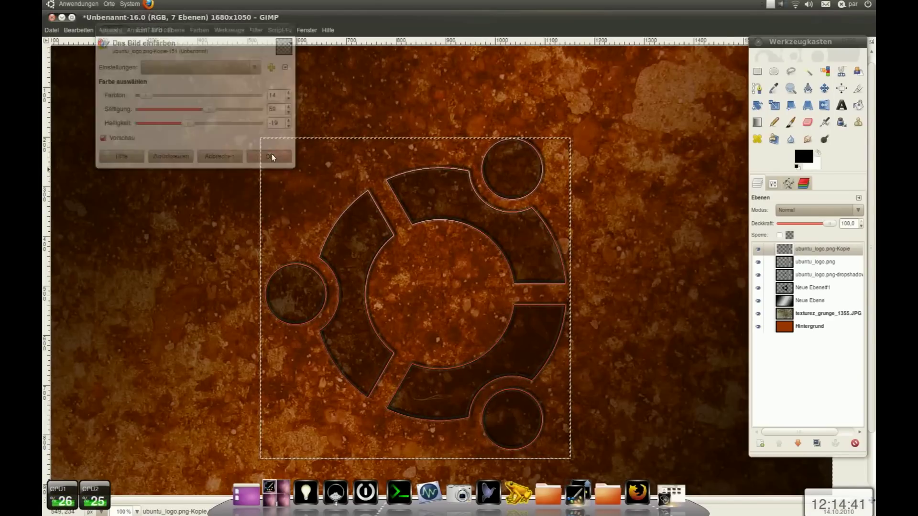
key("minus")
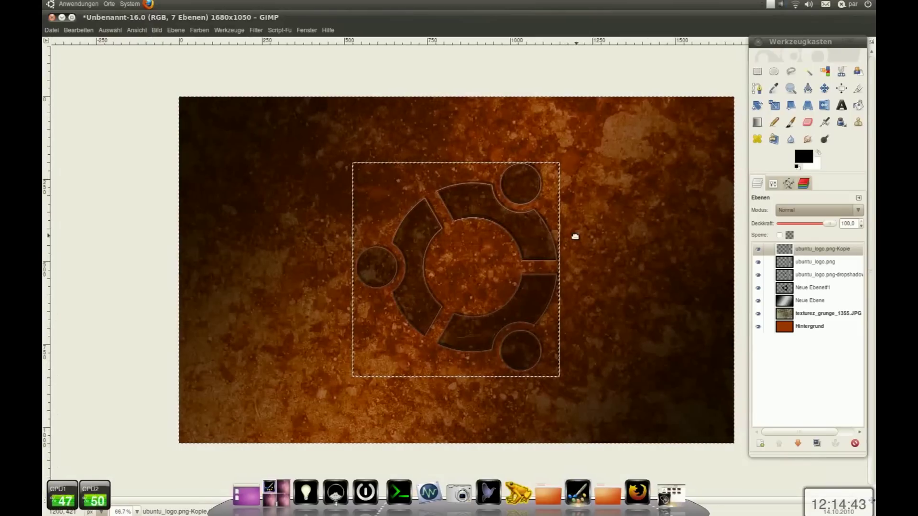
Step: Apply the Antialias enhance filter to the tinted logo copy
key("1")
left_click(814, 255)
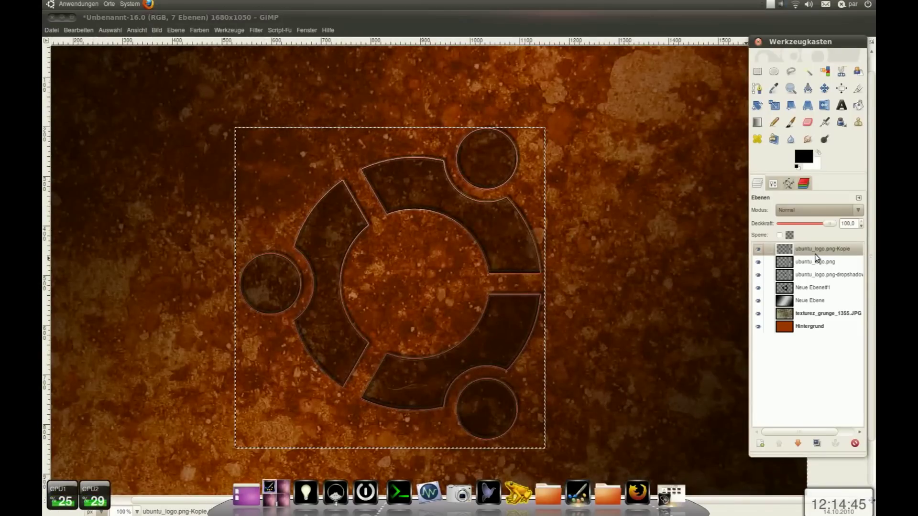
left_click(256, 30)
mouse_move(344, 109)
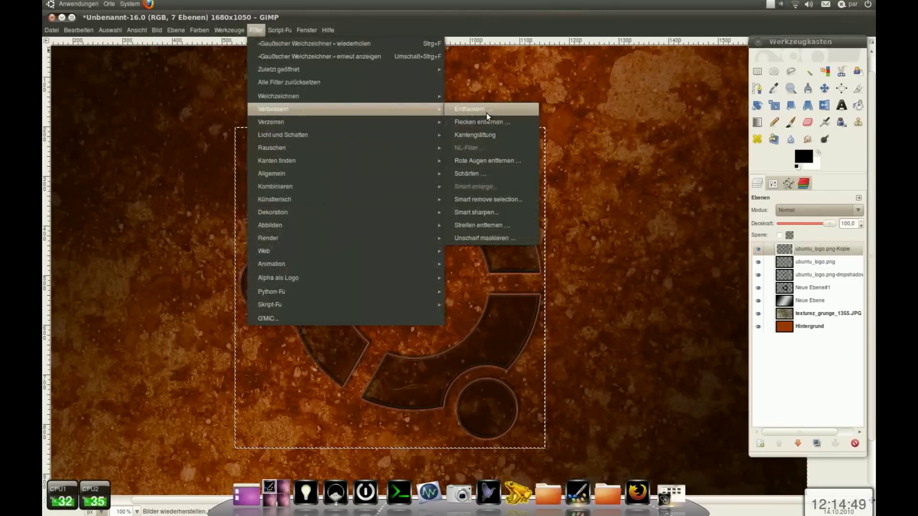
left_click(486, 136)
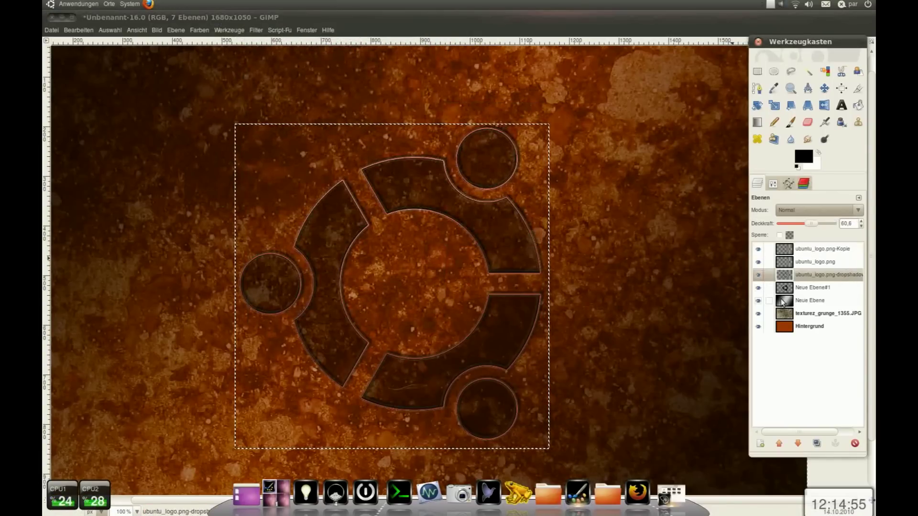
Step: Fade Neue Ebene#1 to about 37% opacity and start a text box above-right of the logo
left_click(801, 291)
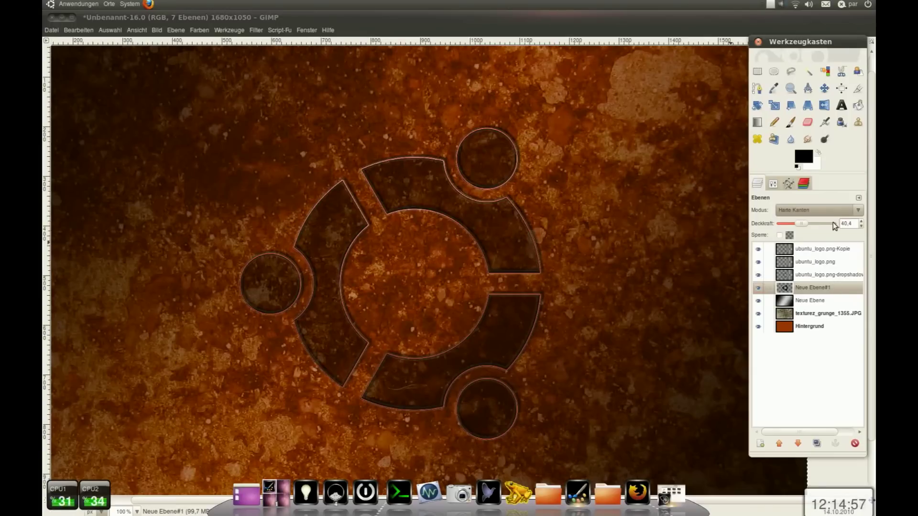
left_click_drag(801, 226, 798, 226)
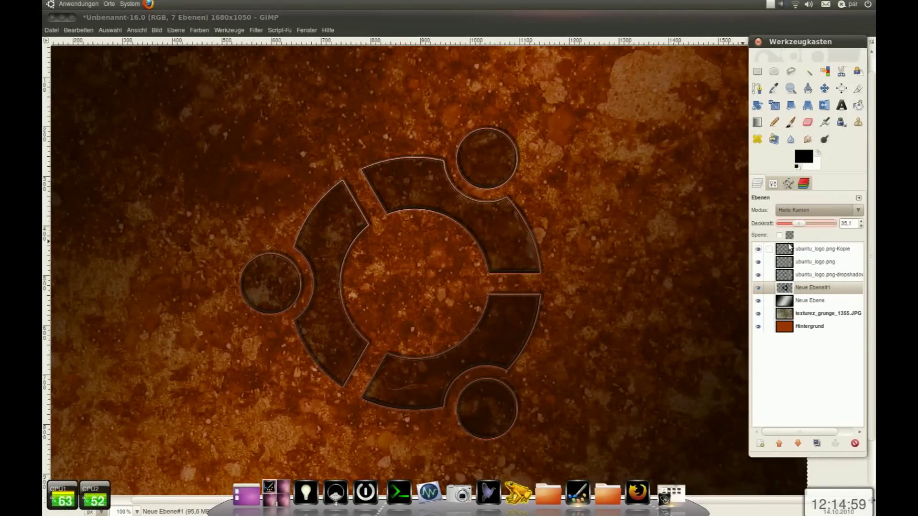
scroll(606, 169, "up", 3)
scroll(606, 170, "right", 3)
key("t")
left_click(451, 193)
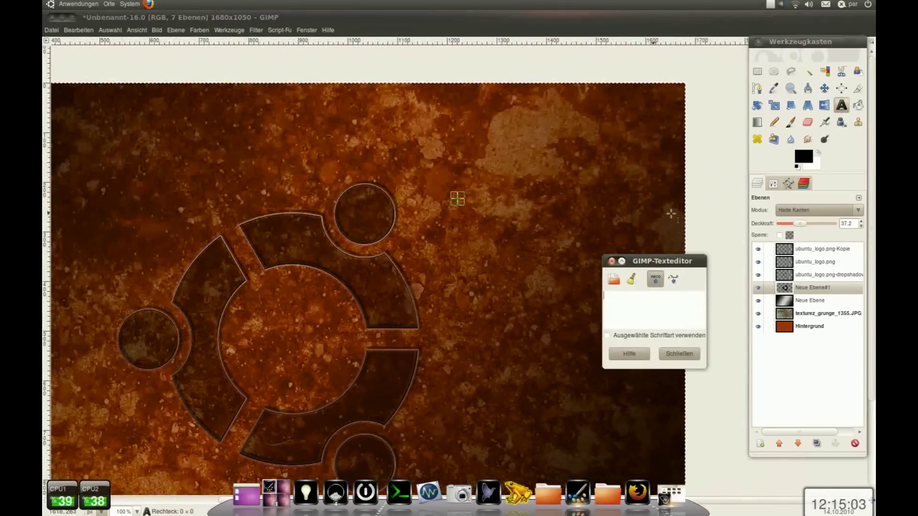
Step: Type 'ubuntu' in the Northwood High font
left_click(758, 185)
left_click(777, 212)
scroll(805, 284, "up", 3)
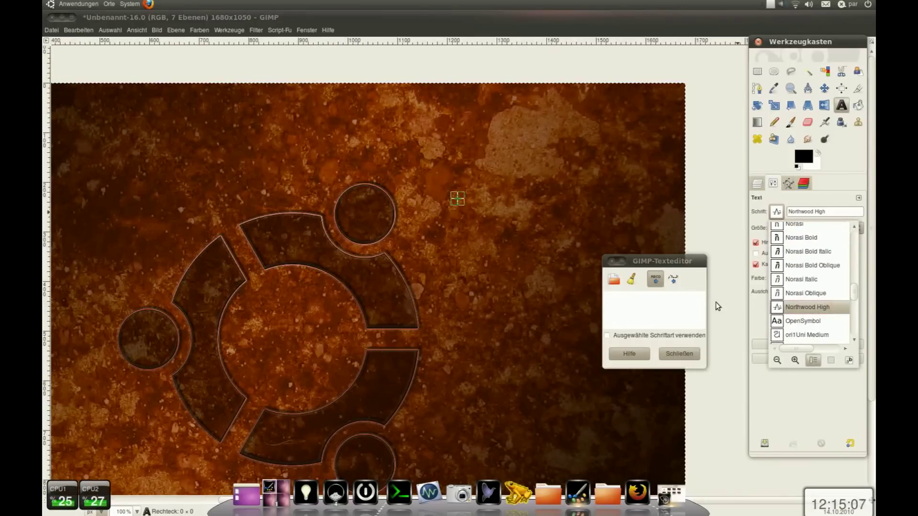
left_click(650, 321)
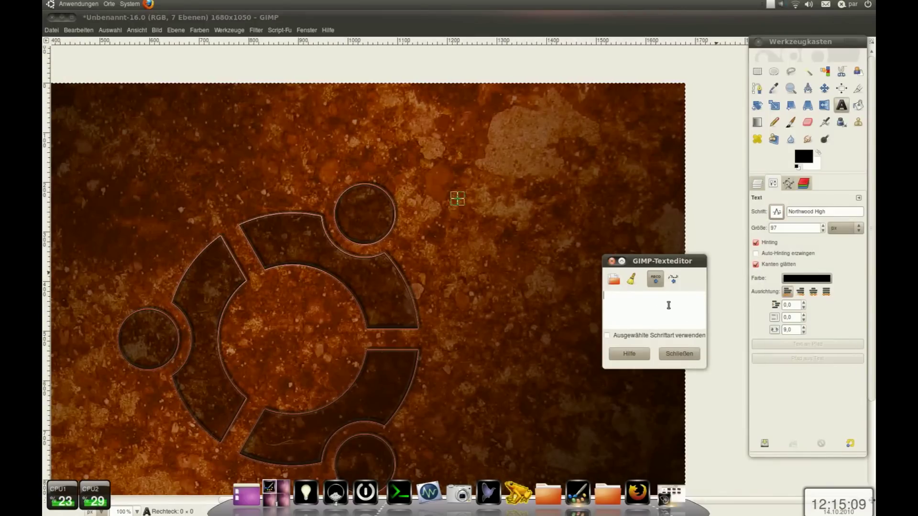
type("ubuntu")
Step: Place the ubuntu text above-right of the logo at size 100 with 6.0 letter spacing
left_click_drag(535, 222, 521, 191)
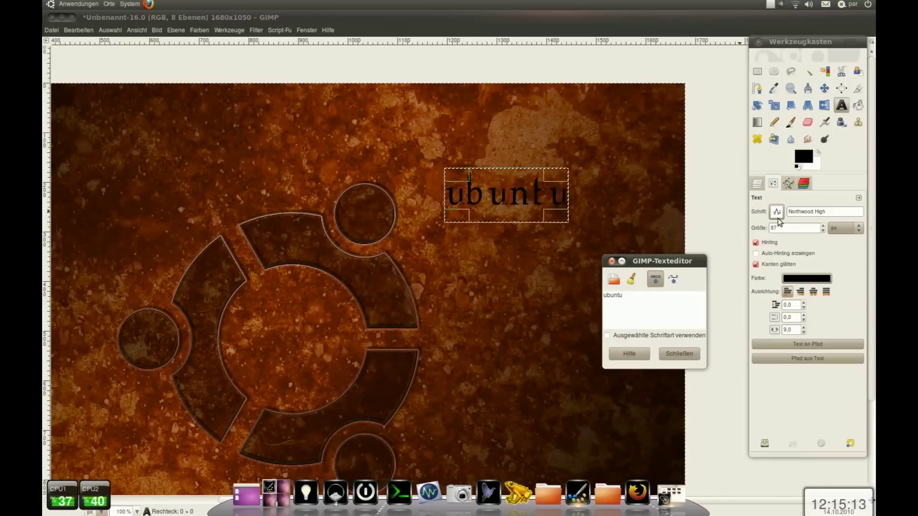
scroll(808, 226, "up", 1)
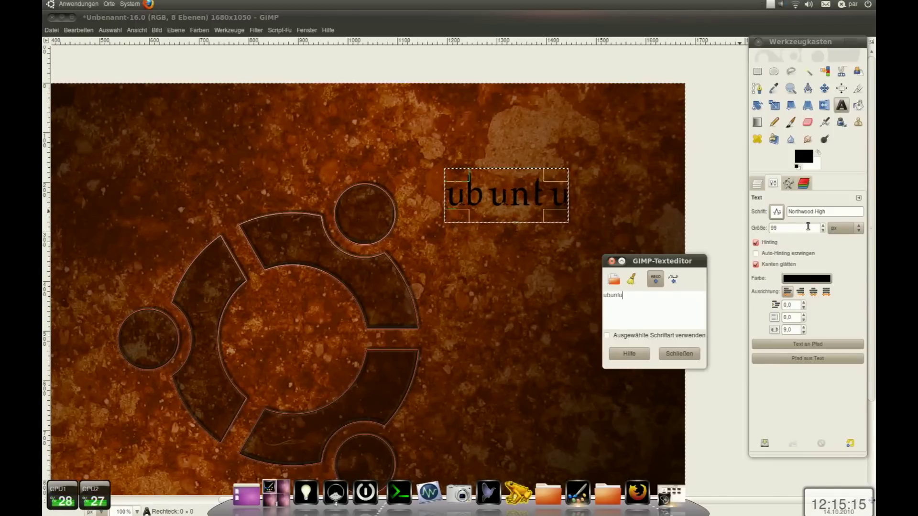
scroll(793, 330, "down", 8)
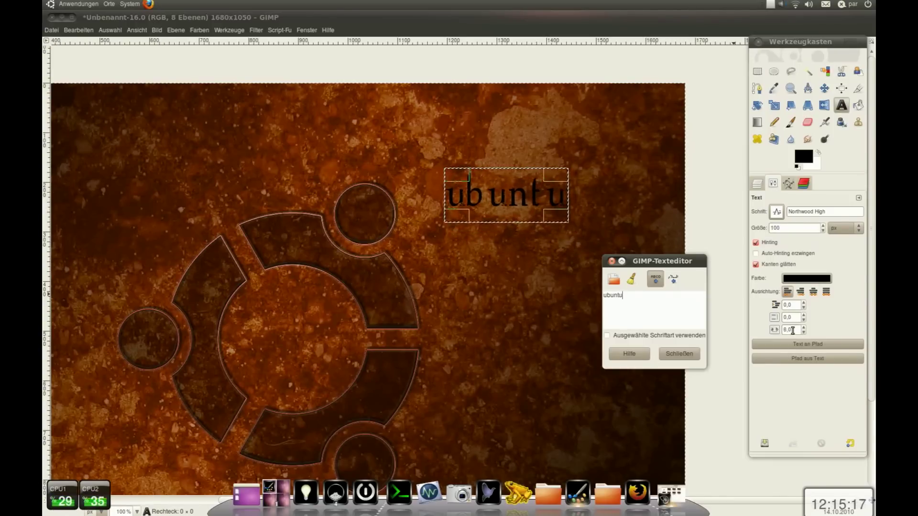
scroll(793, 330, "up", 3)
scroll(793, 329, "up", 4)
scroll(793, 330, "up", 4)
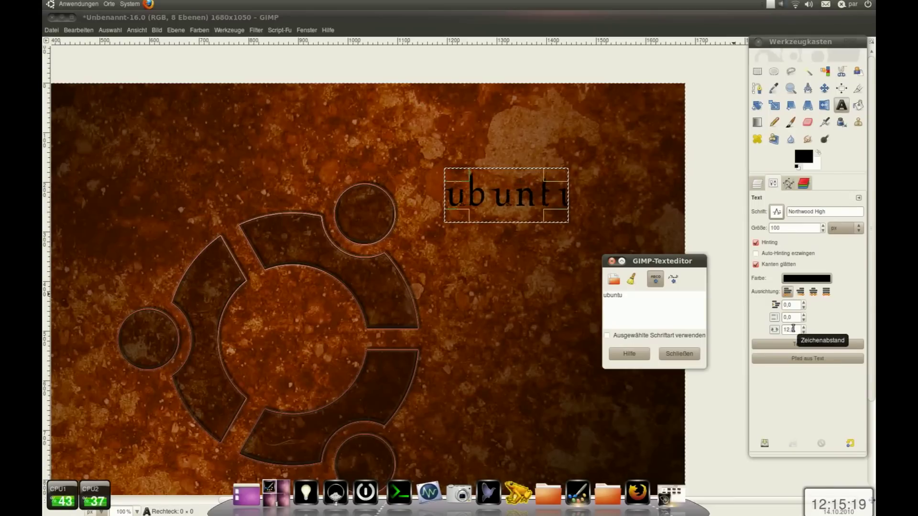
scroll(793, 328, "down", 5)
scroll(793, 329, "down", 1)
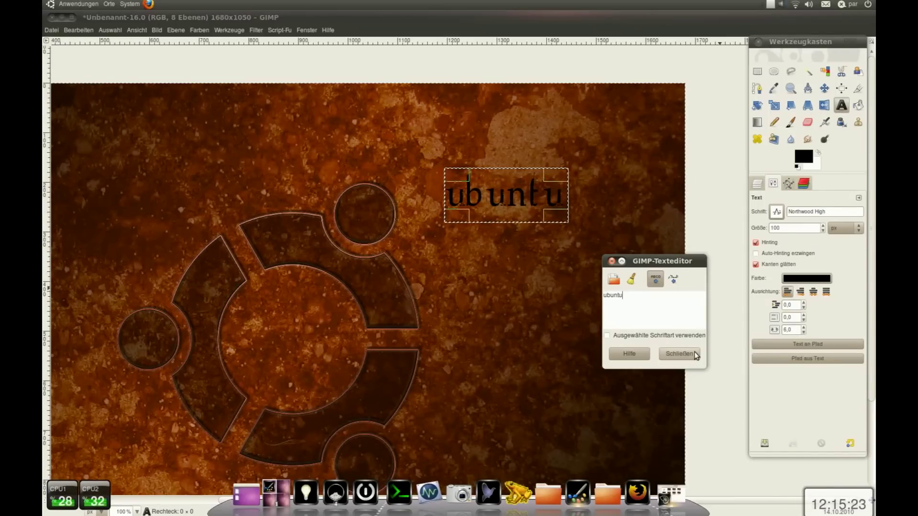
left_click(677, 353)
scroll(568, 237, "down", 3)
scroll(568, 237, "left", 3)
key("minus")
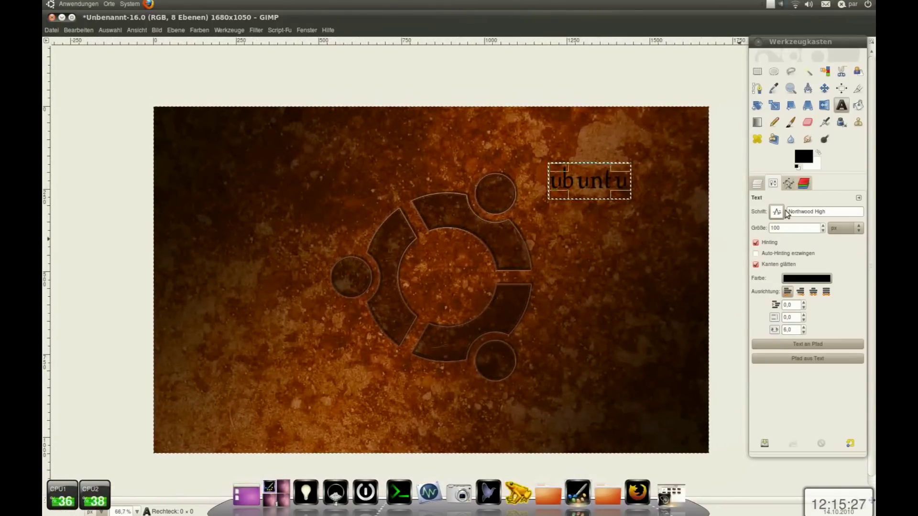
Step: Set the ubuntu text layer's blend mode to Überlagern
left_click(757, 184)
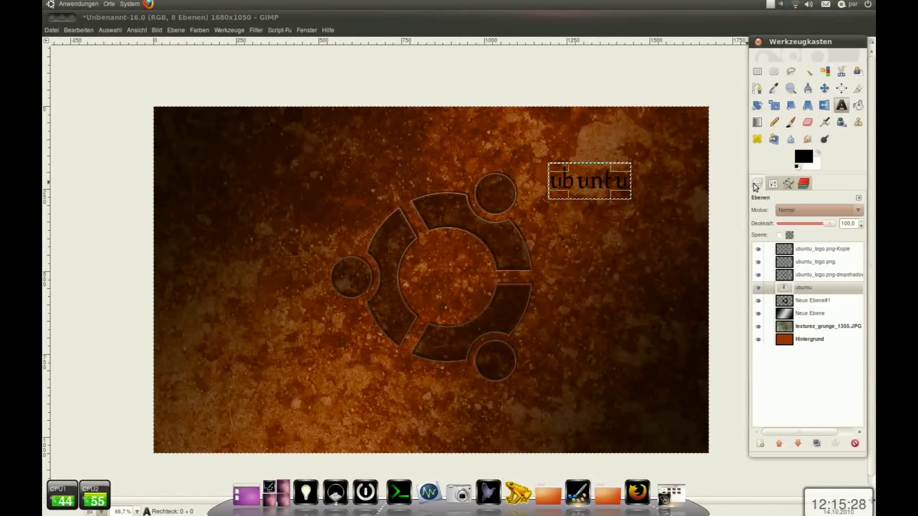
left_click(586, 181)
left_click(679, 354)
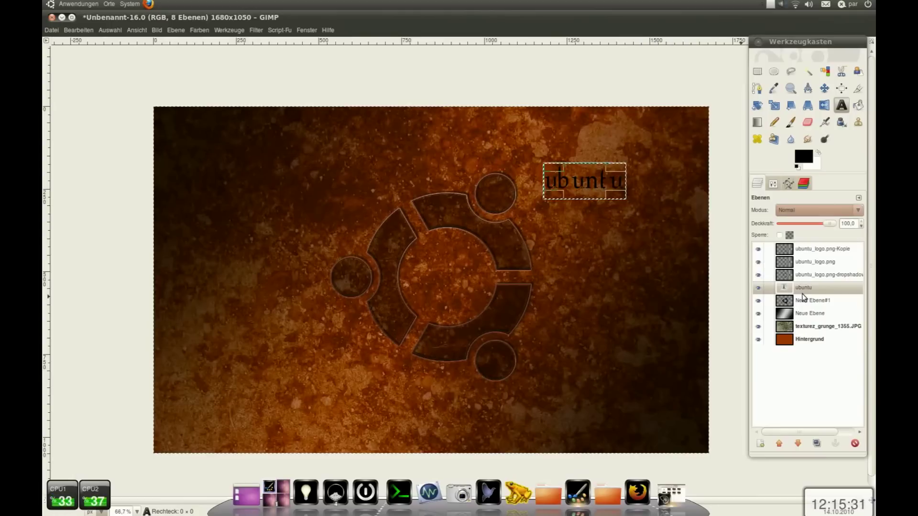
right_click(810, 250)
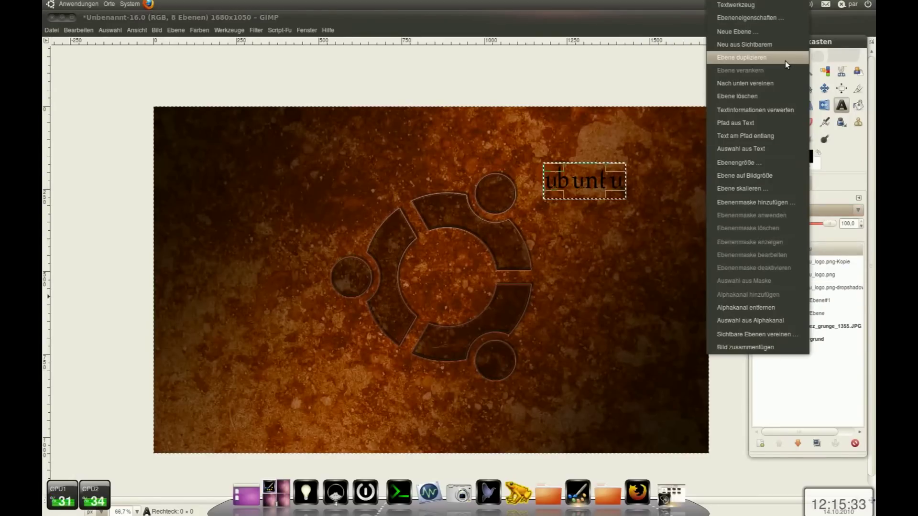
left_click(839, 248)
left_click(812, 210)
left_click(821, 282)
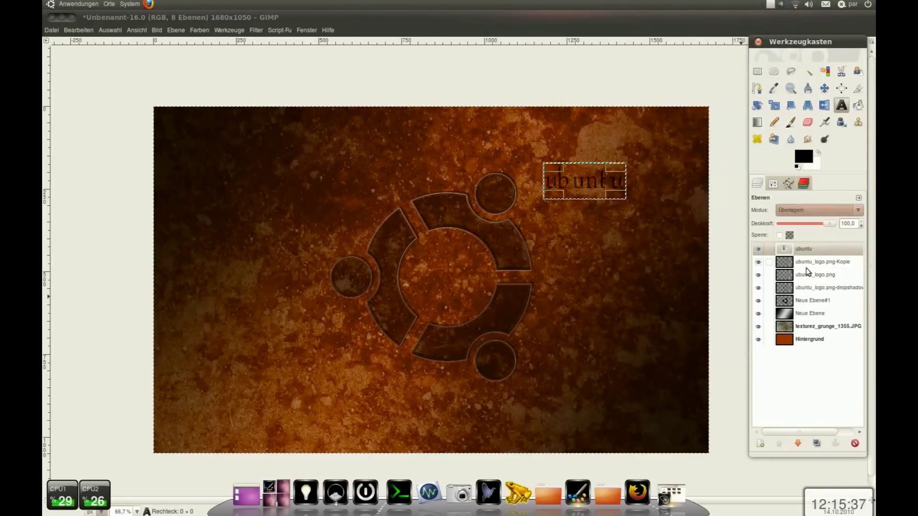
Step: Duplicate the text layer at 45.7 opacity and add a Neu aus Sichtbarem layer on top
key("shift+ctrl+d")
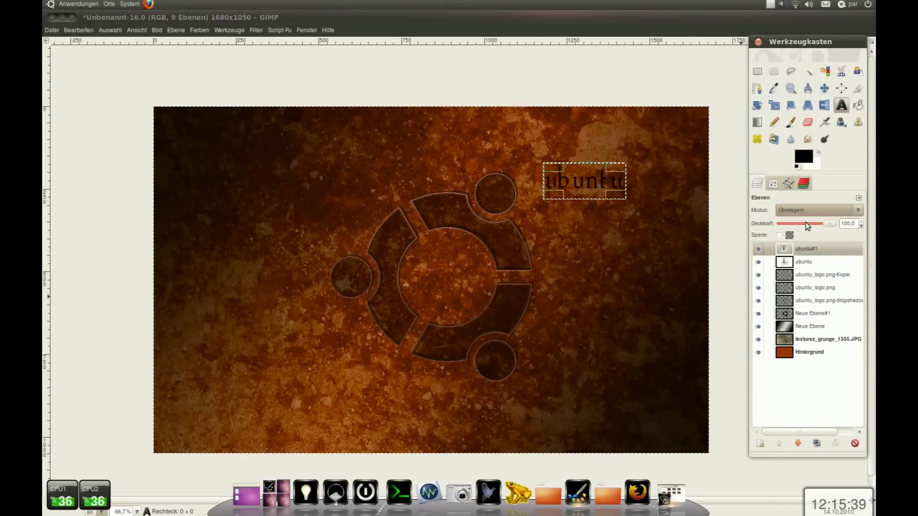
left_click_drag(829, 229, 803, 229)
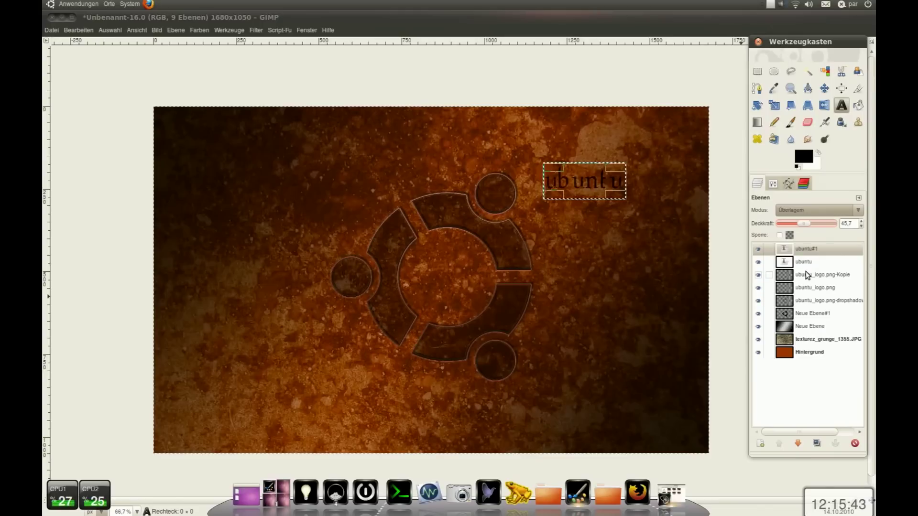
right_click(807, 254)
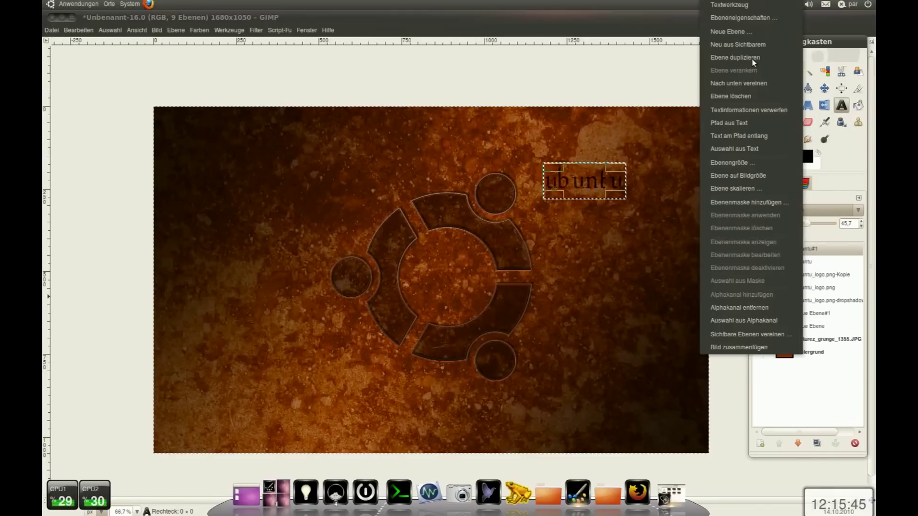
left_click(758, 45)
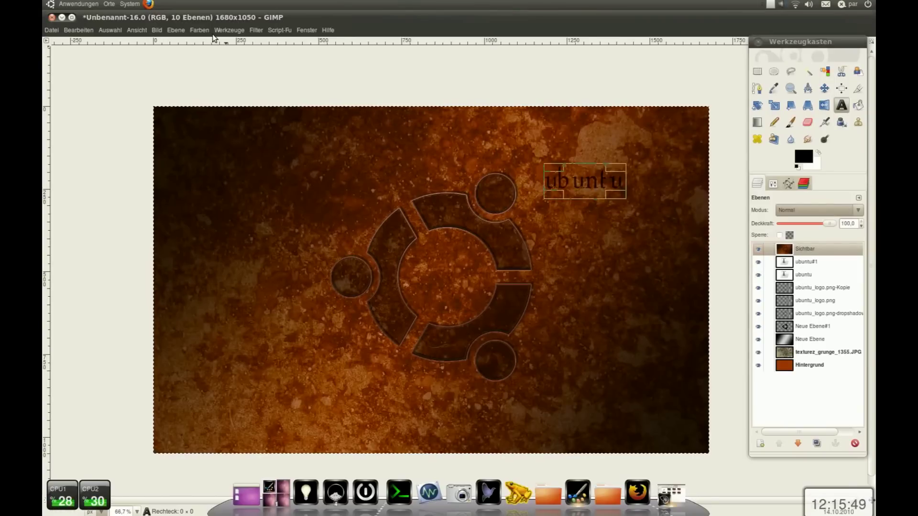
left_click(229, 30)
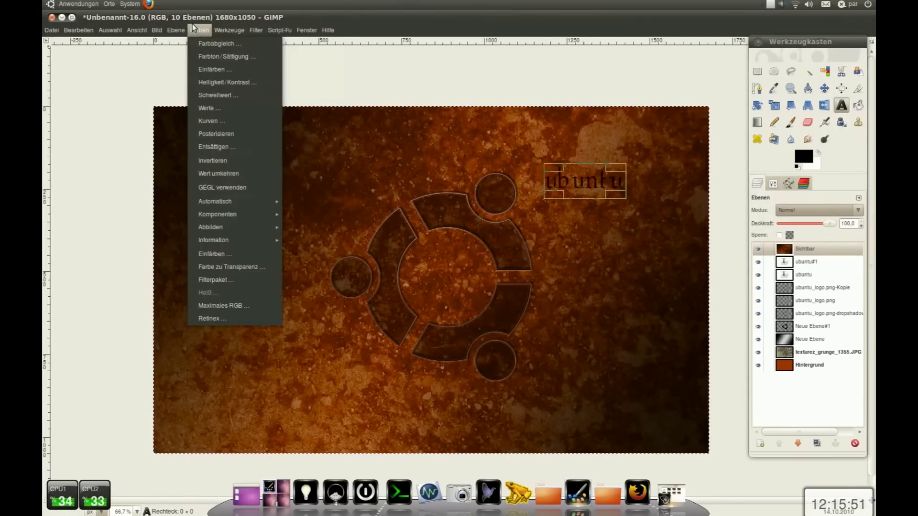
Step: Map the merged Sichtbar layer to a greyscale gradient and try overlay blending at low opacity
mouse_move(215, 226)
left_click(330, 266)
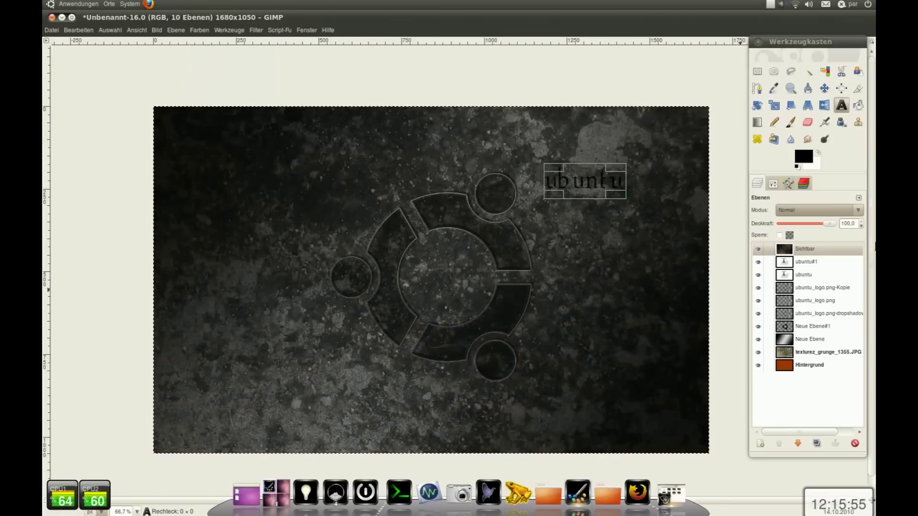
left_click(815, 210)
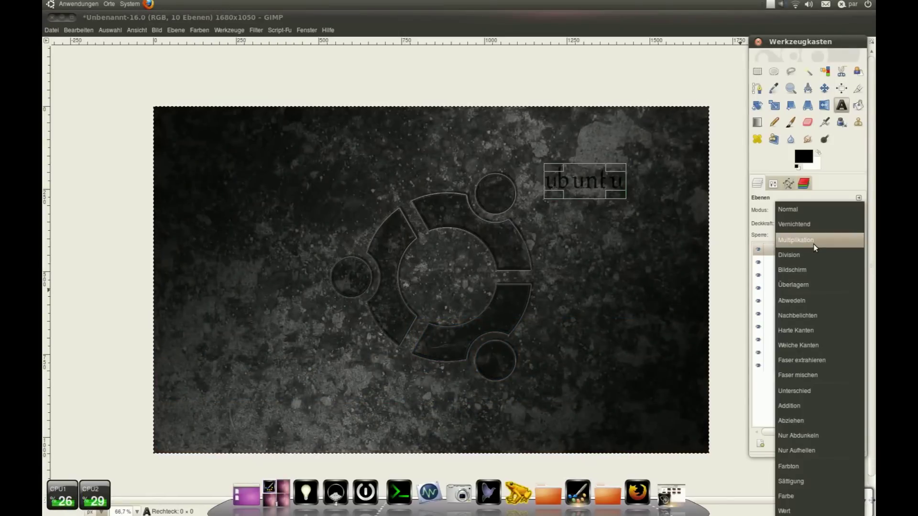
left_click(811, 282)
mouse_move(819, 223)
left_mouse_down()
mouse_move(768, 226)
mouse_move(783, 223)
left_mouse_up()
left_click(807, 210)
Step: Try multiply and soft light, then settle the merged layer on Normal at about 42.6 opacity
left_click(805, 174)
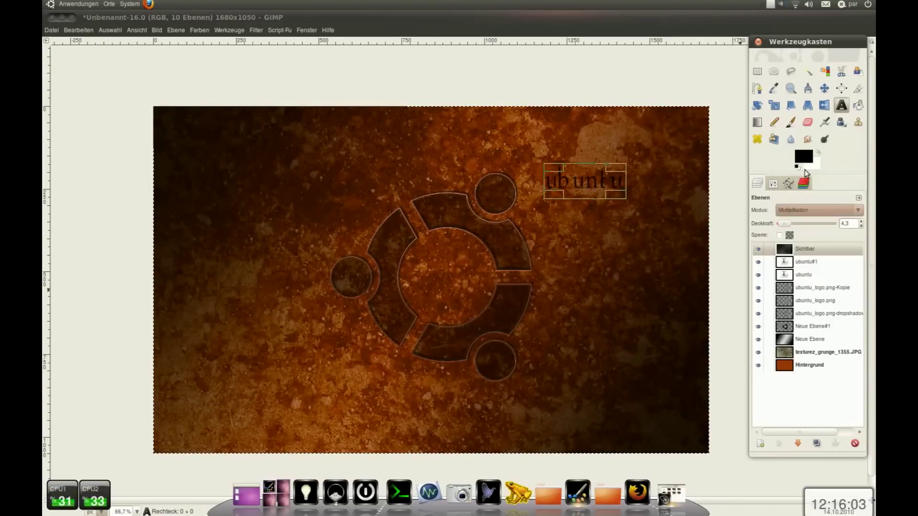
left_click_drag(785, 224, 800, 224)
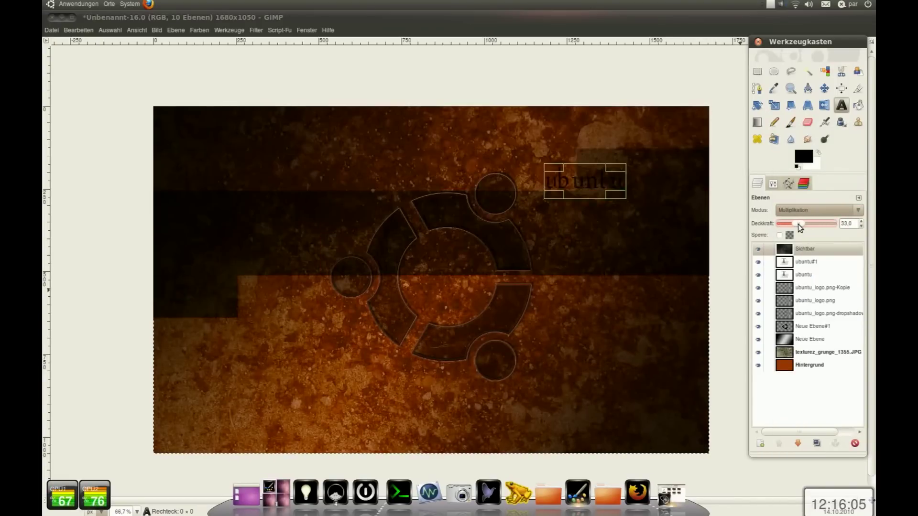
left_click(800, 210)
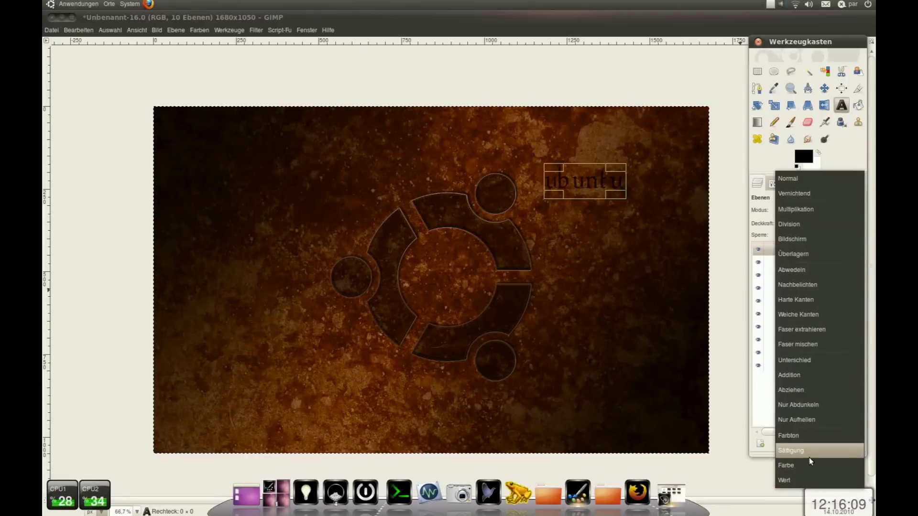
left_click(802, 315)
left_click(804, 218)
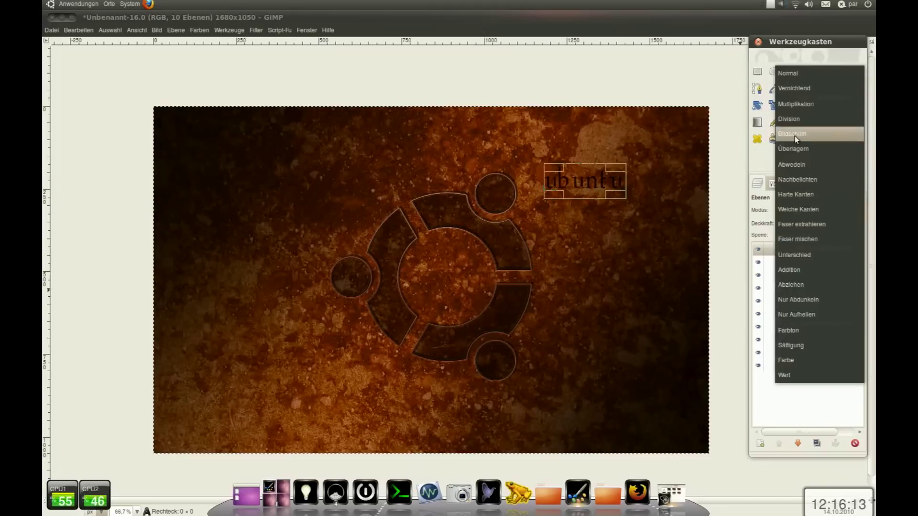
left_click(812, 72)
left_click_drag(800, 226, 808, 225)
Step: Create another layer from visible and set the foreground colour to orange
right_click(809, 251)
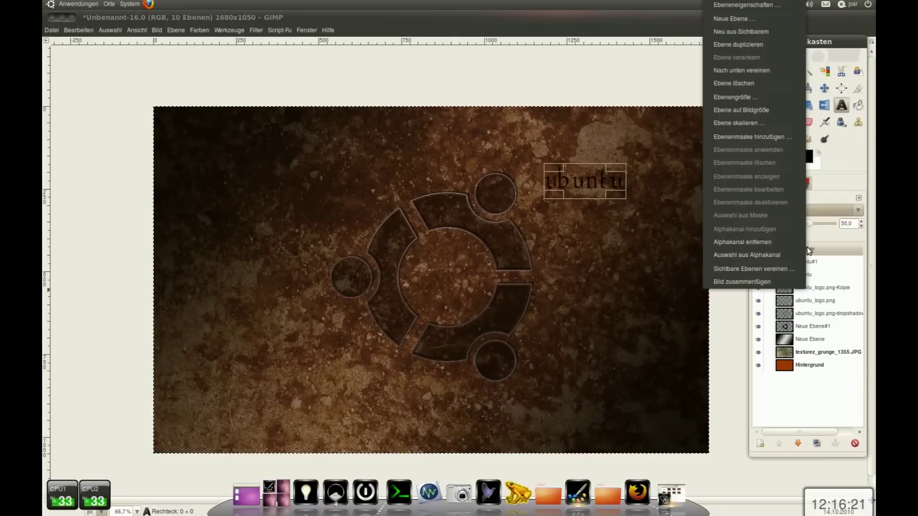
left_click(756, 30)
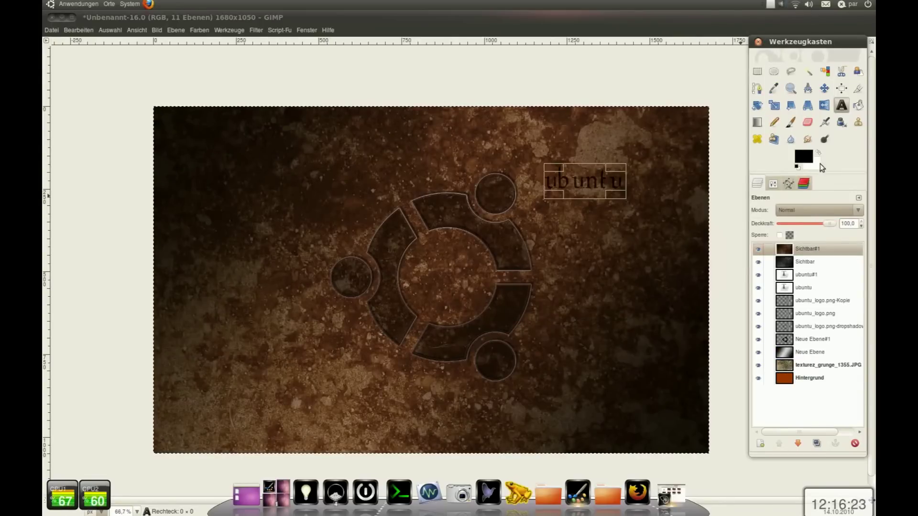
left_click(803, 155)
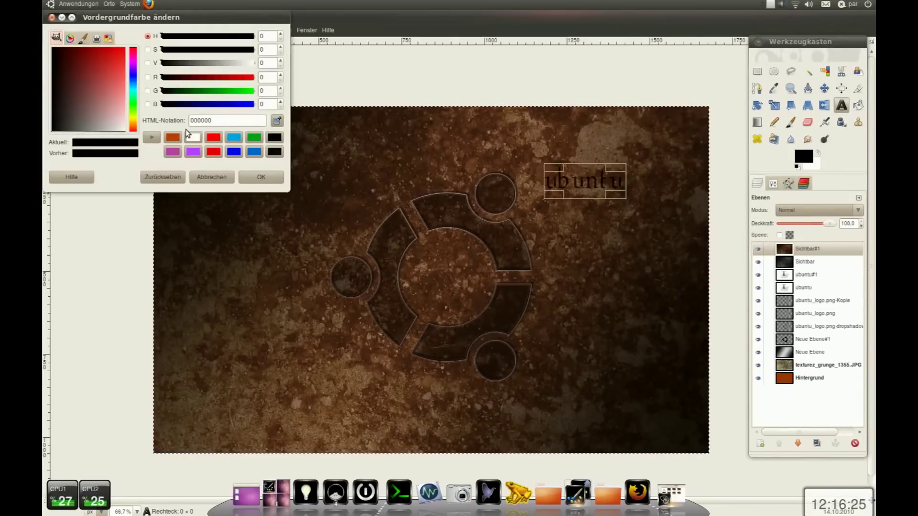
left_click(174, 137)
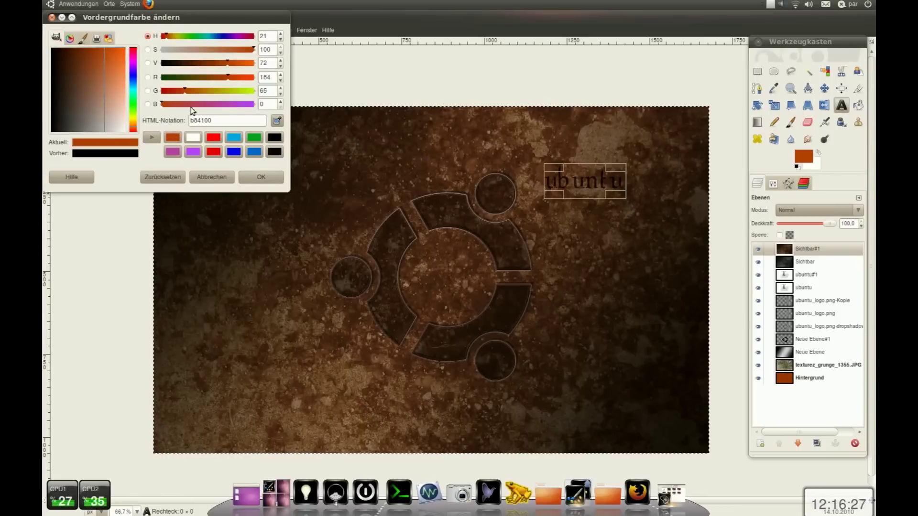
left_click_drag(111, 103, 109, 47)
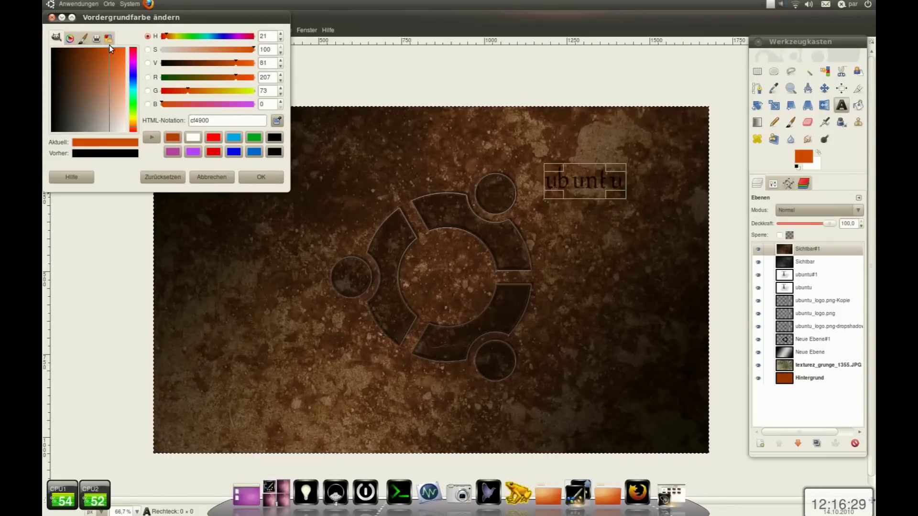
left_click(277, 180)
Step: Set the background colour to purple ab07b5
left_click(810, 166)
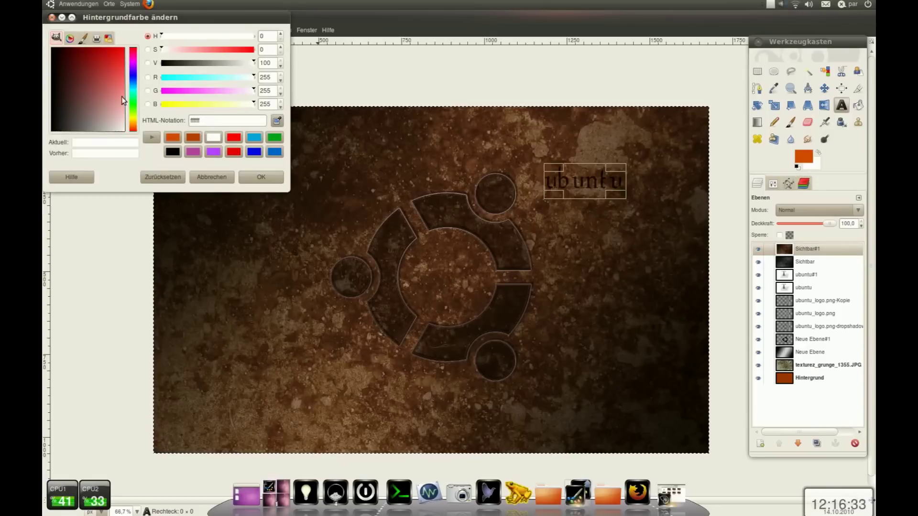
left_click(177, 138)
left_click_drag(194, 104, 243, 111)
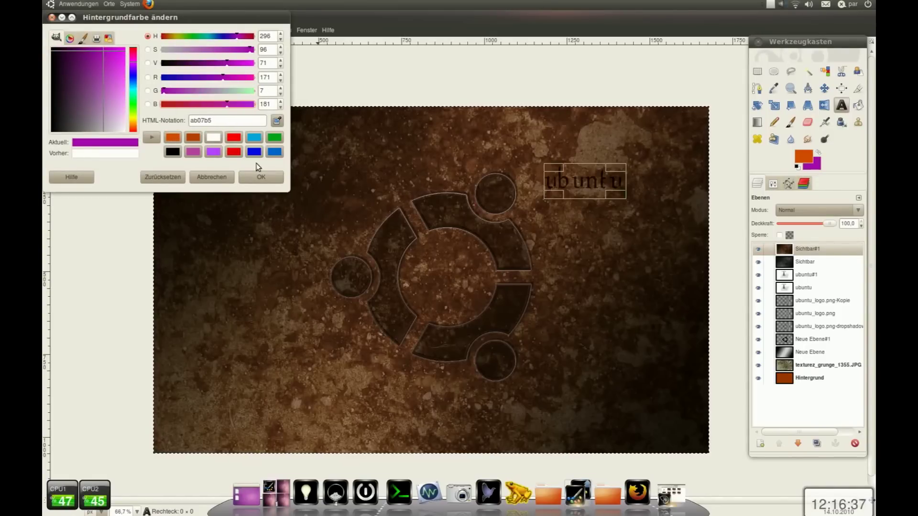
left_click(261, 177)
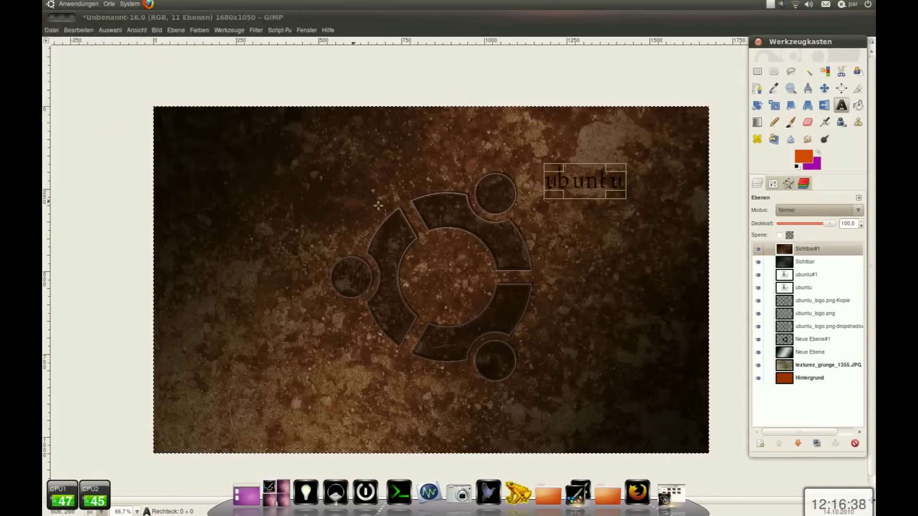
left_click(774, 184)
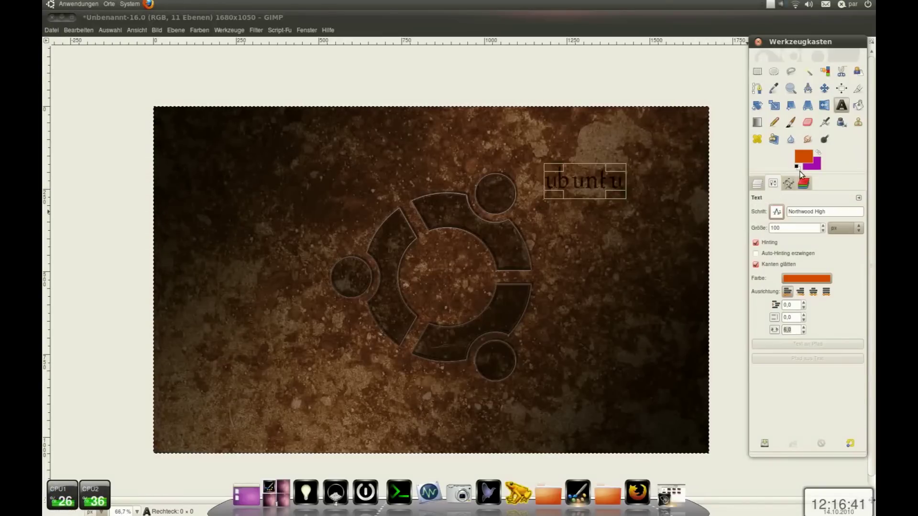
Step: Apply an orange gradient map to Sichtbar#1, then undo it
left_click(756, 122)
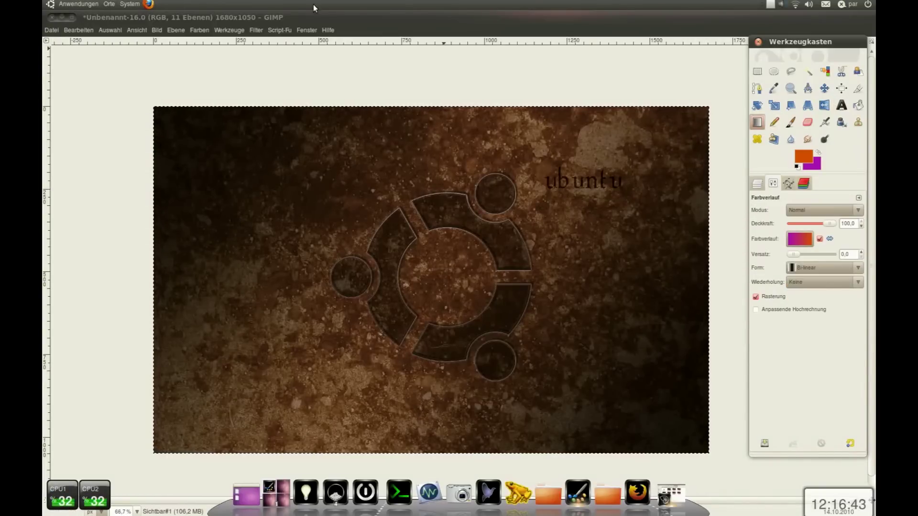
left_click(200, 30)
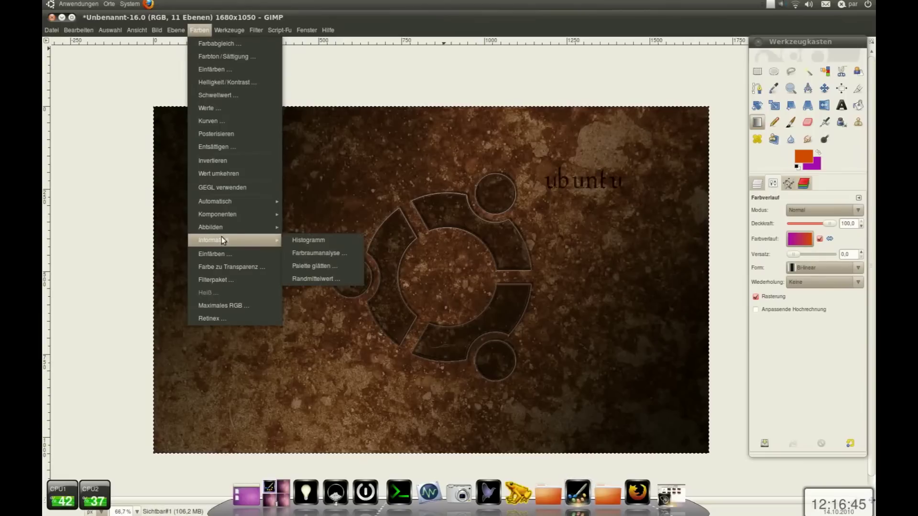
mouse_move(211, 227)
left_click(296, 265)
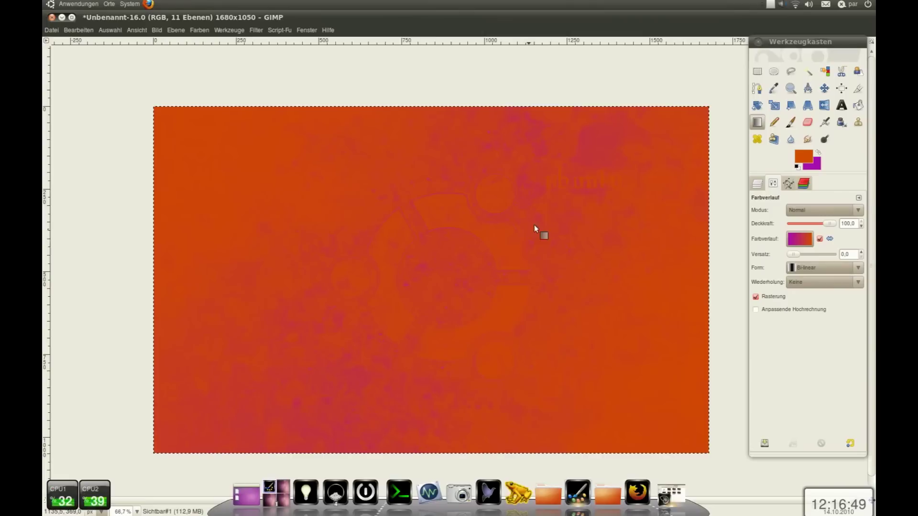
key("ctrl+z")
Step: Swap foreground and background colours and reapply the gradient map in magenta
left_click(819, 152)
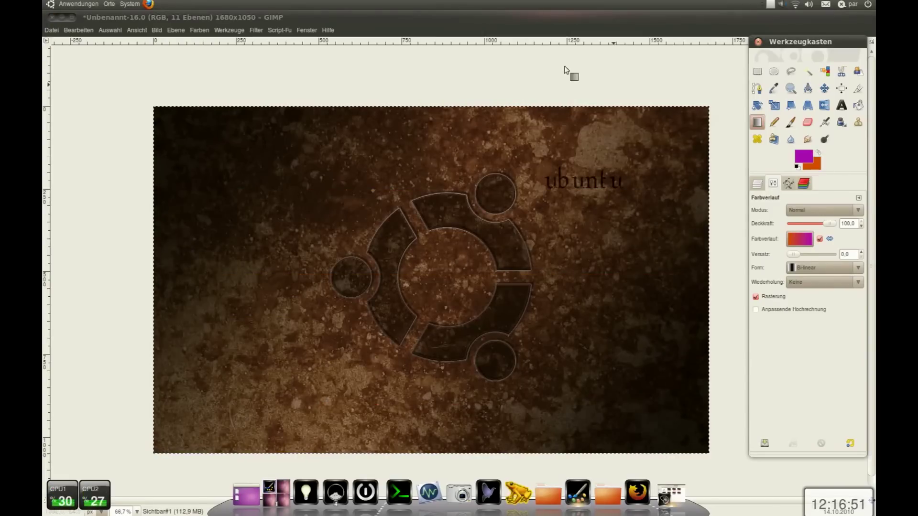
left_click(198, 31)
mouse_move(280, 30)
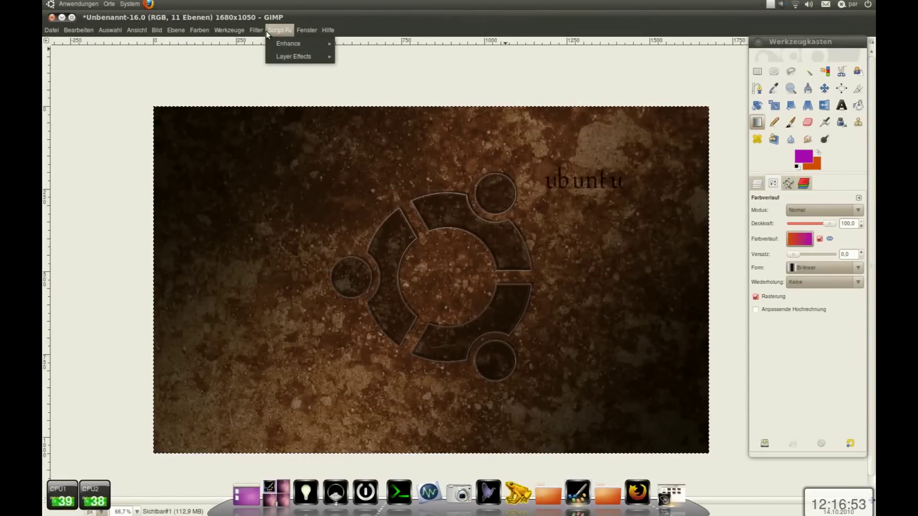
left_click(286, 53)
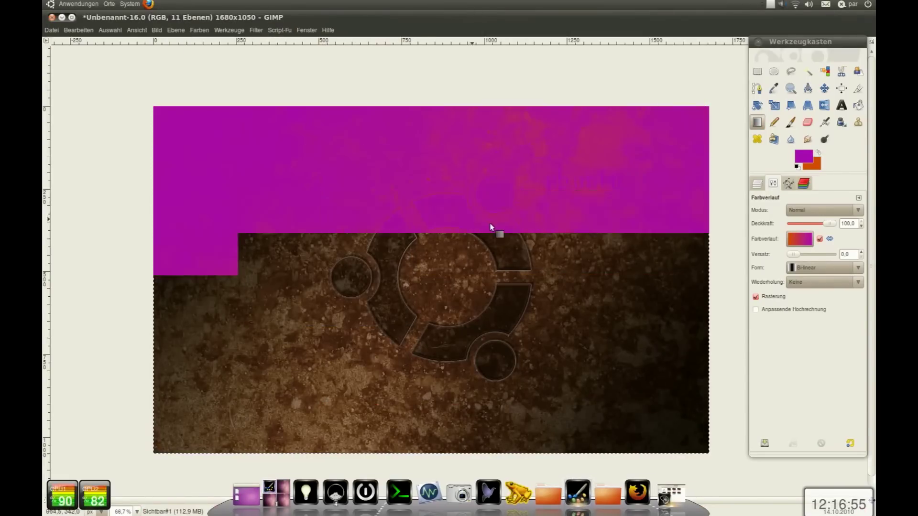
left_click(757, 183)
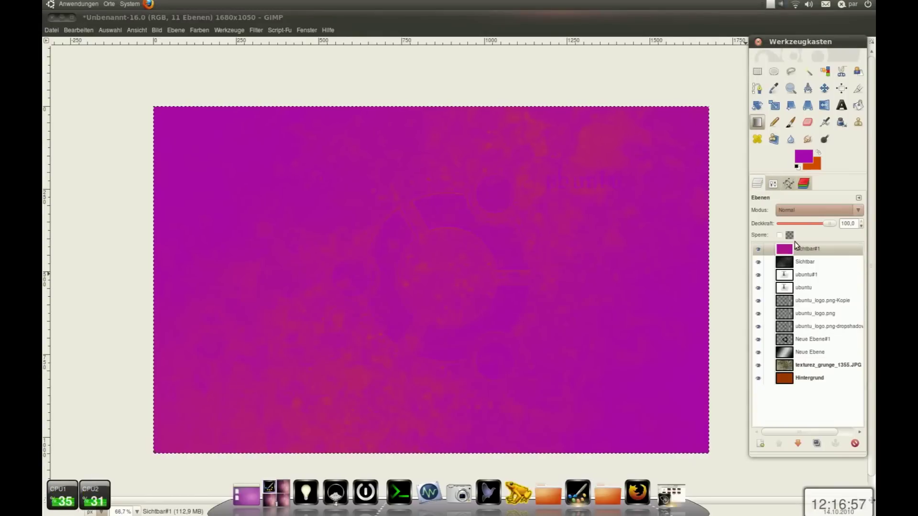
Step: Try Farbe, then Farbton blending on the magenta layer at about 21 opacity
left_click(795, 210)
left_click(809, 497)
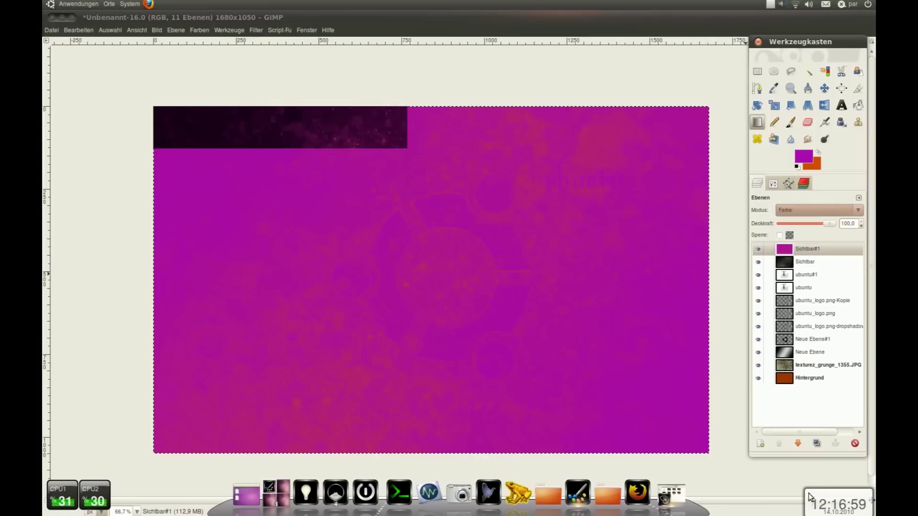
left_click_drag(828, 223, 790, 226)
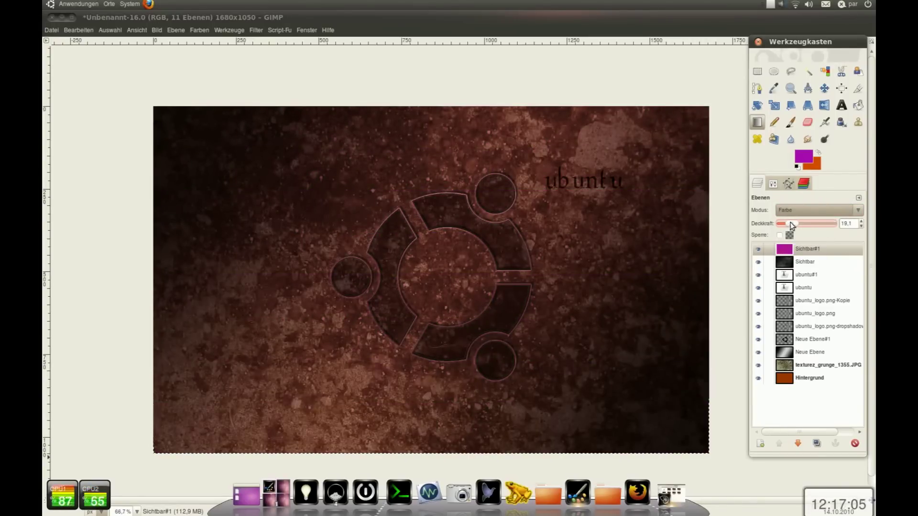
left_click(812, 210)
left_click(801, 181)
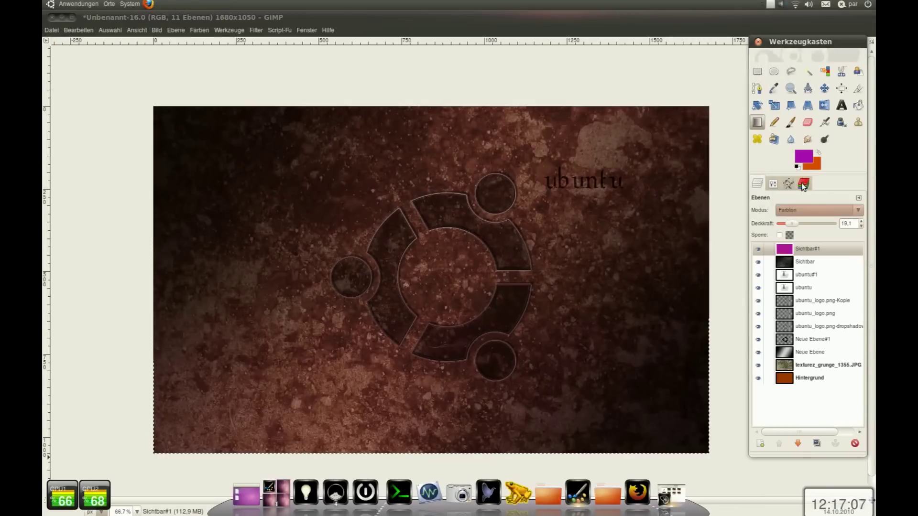
mouse_move(794, 223)
left_mouse_down()
mouse_move(845, 225)
mouse_move(798, 226)
left_mouse_up()
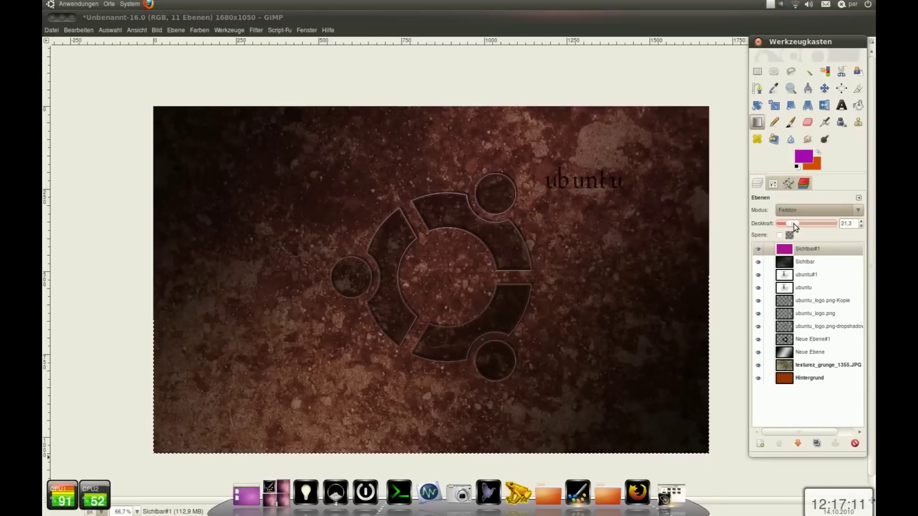
Step: Test other blend modes, ending on Überlagern at about 29 opacity
left_click(793, 211)
left_click(798, 10)
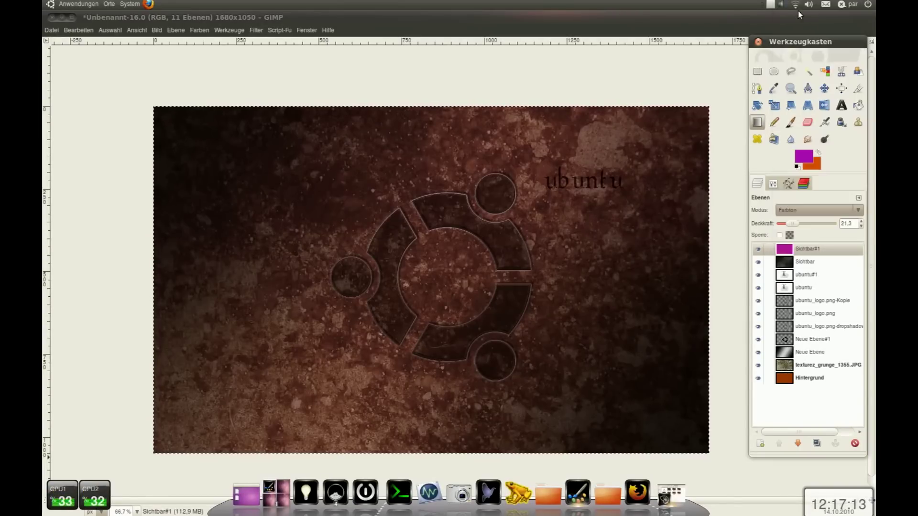
left_click(793, 211)
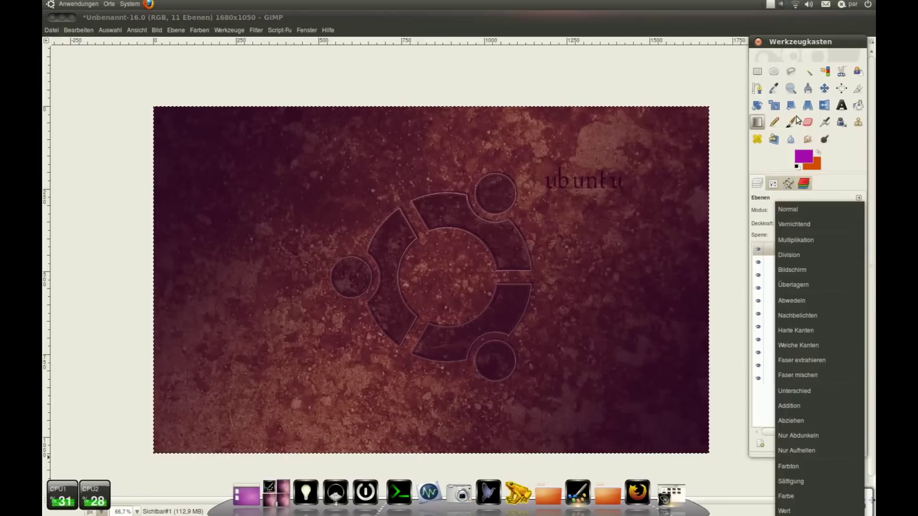
left_click(798, 295)
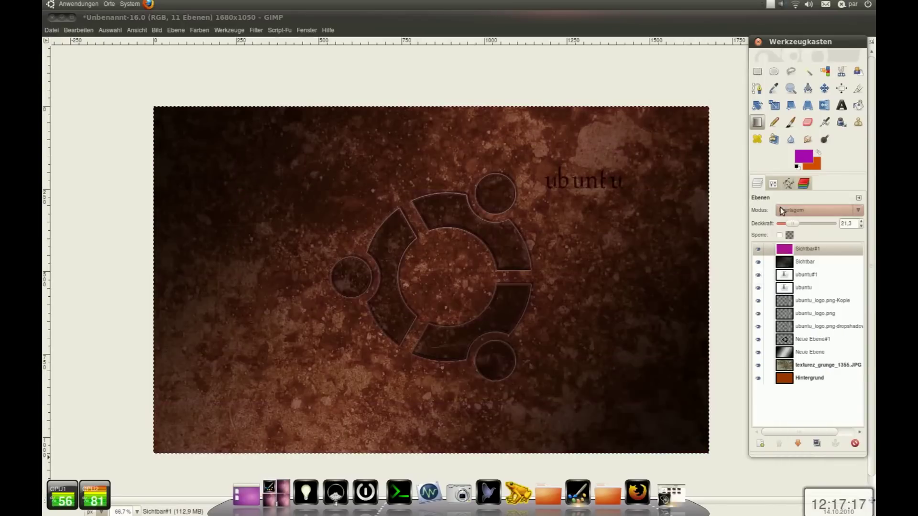
left_click_drag(792, 223, 797, 226)
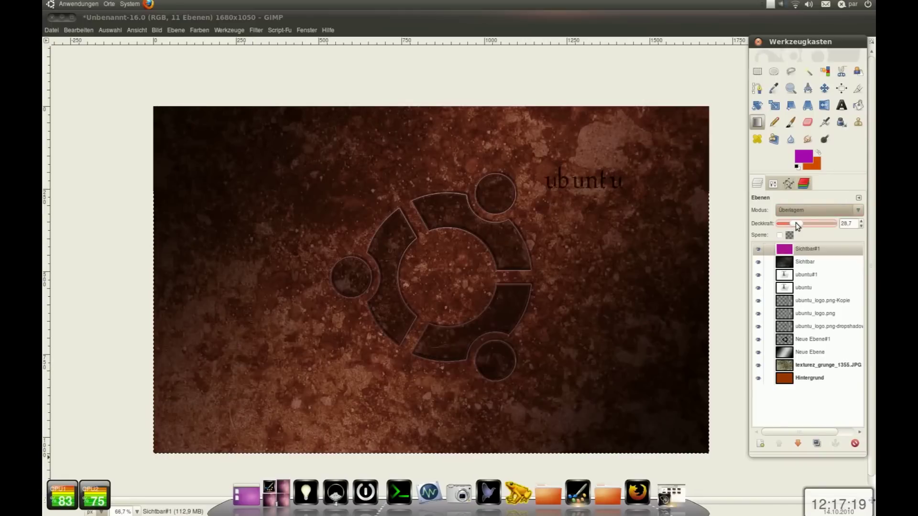
Step: Return the tint layer to Farbe at about 16 opacity and toggle its visibility to compare
left_click(796, 211)
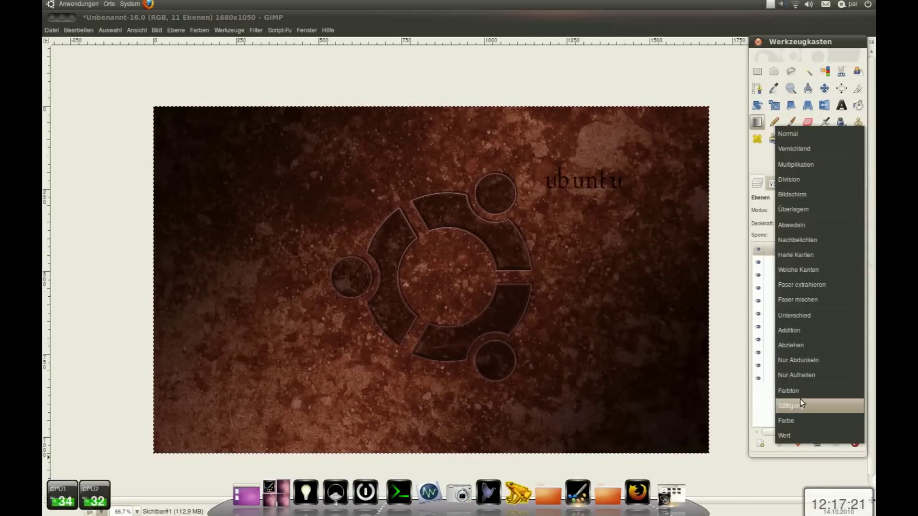
left_click(800, 420)
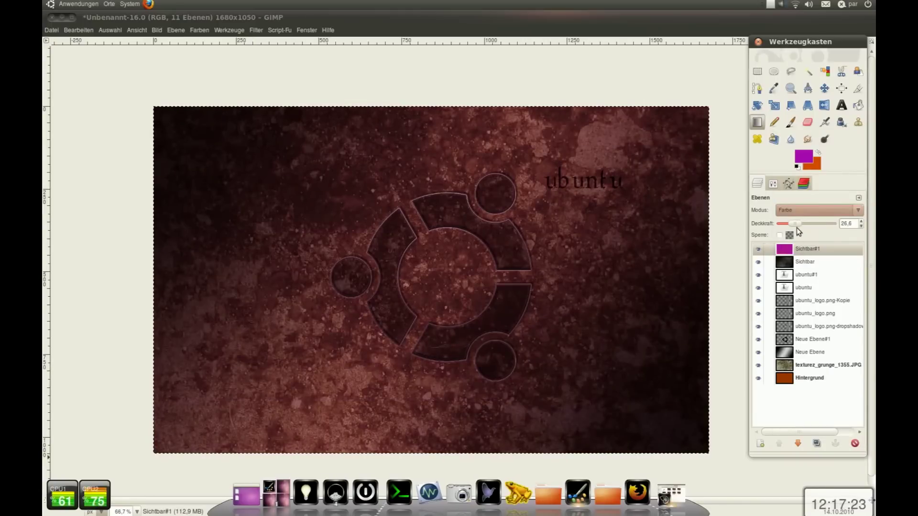
left_click_drag(788, 225, 790, 227)
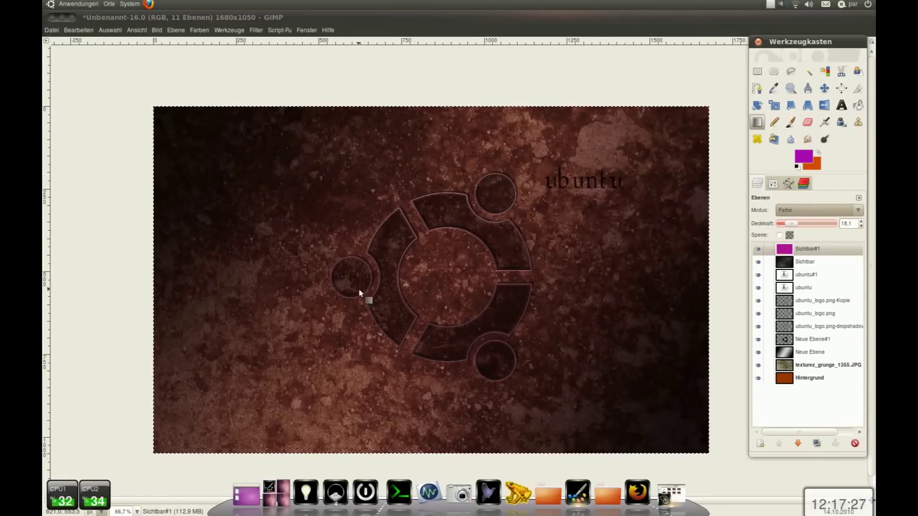
left_click(758, 249)
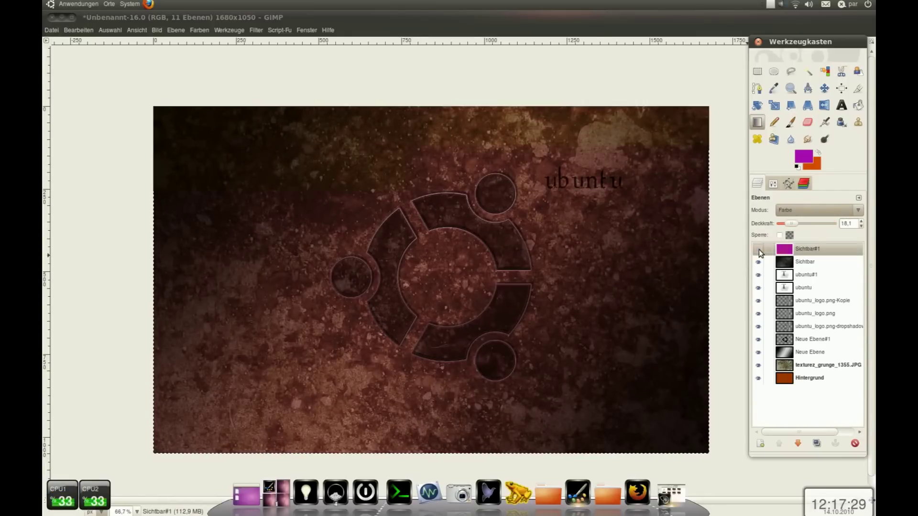
left_click(758, 249)
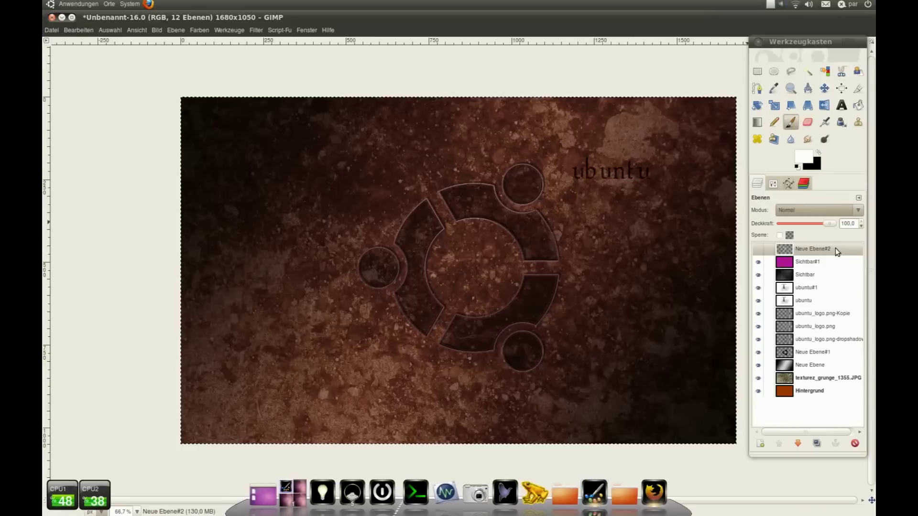
Step: Merge visible into Sichtbar#2 and apply Unscharf maskieren with radius 2.8, amount 0.34
right_click(834, 249)
left_click(807, 32)
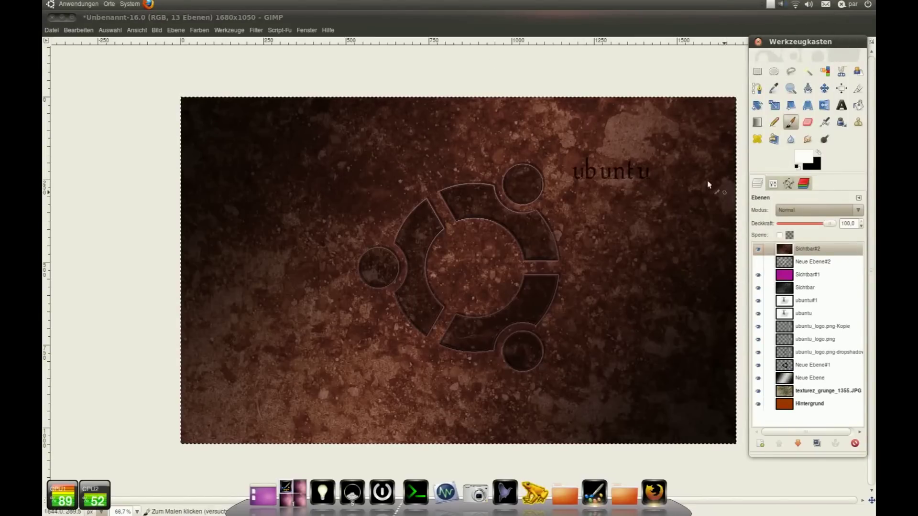
left_click(256, 30)
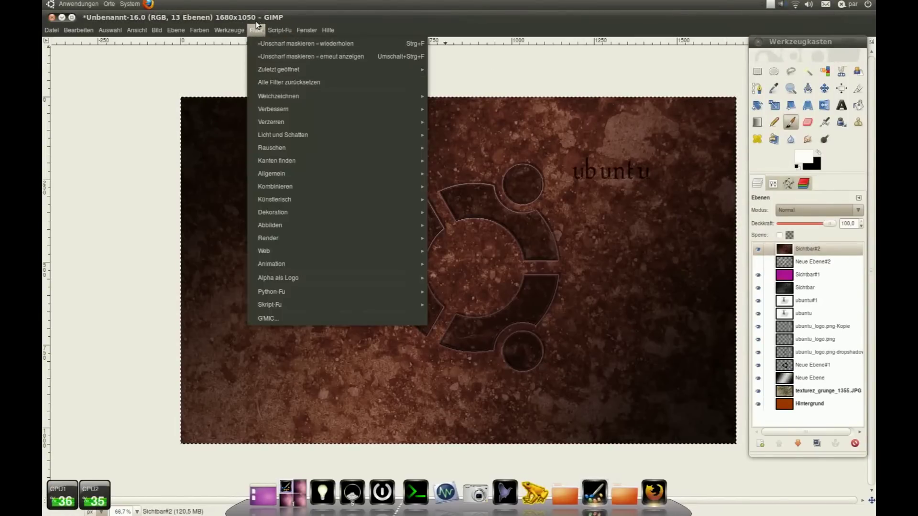
left_click(264, 56)
left_click_drag(460, 242, 469, 248)
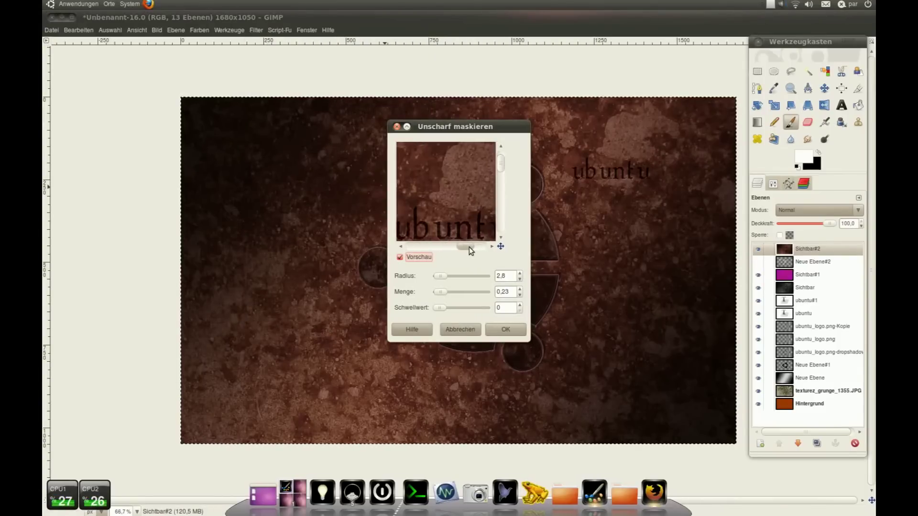
left_click(444, 289)
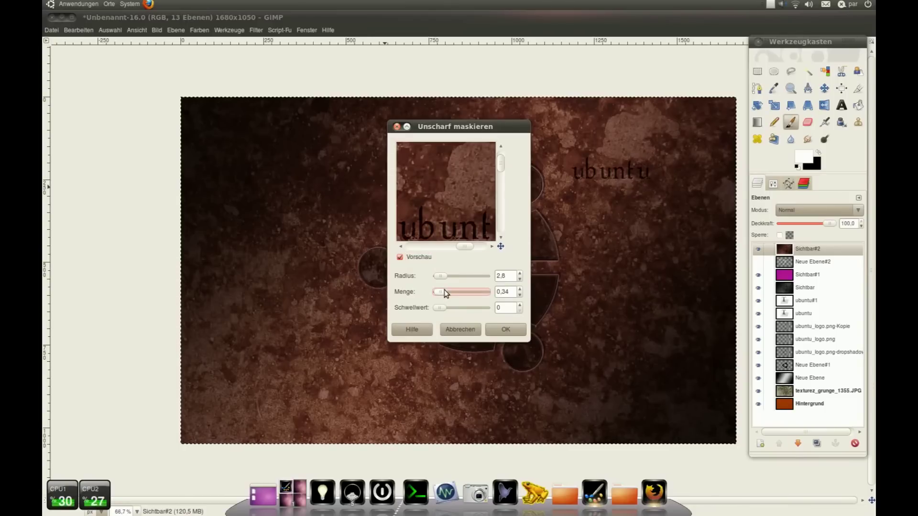
left_click(505, 328)
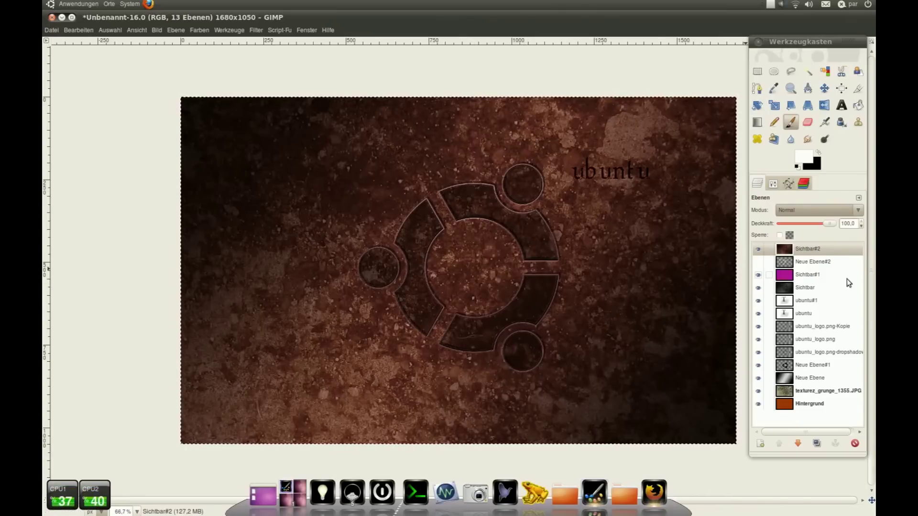
Step: Paint freehand white 'YAY!' letters over the logo with the Paintbrush
left_click(791, 124)
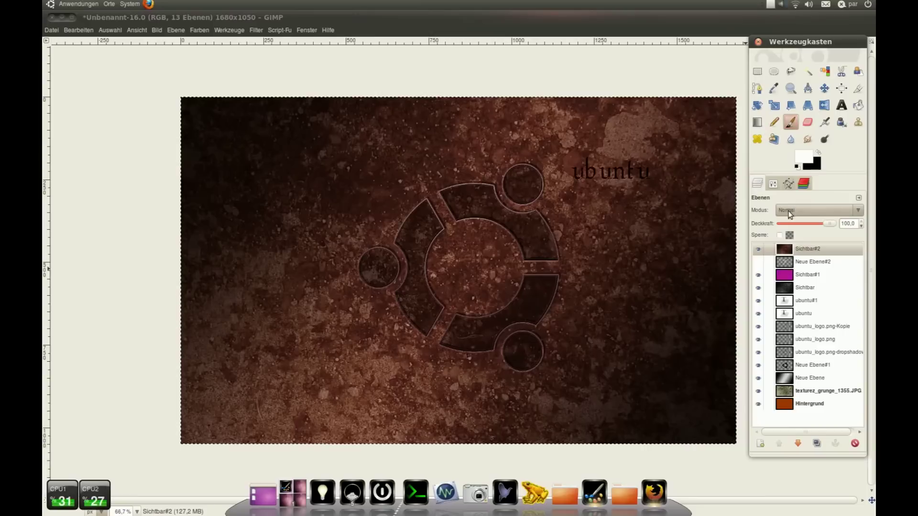
left_click_drag(327, 162, 364, 219)
left_click_drag(392, 162, 350, 255)
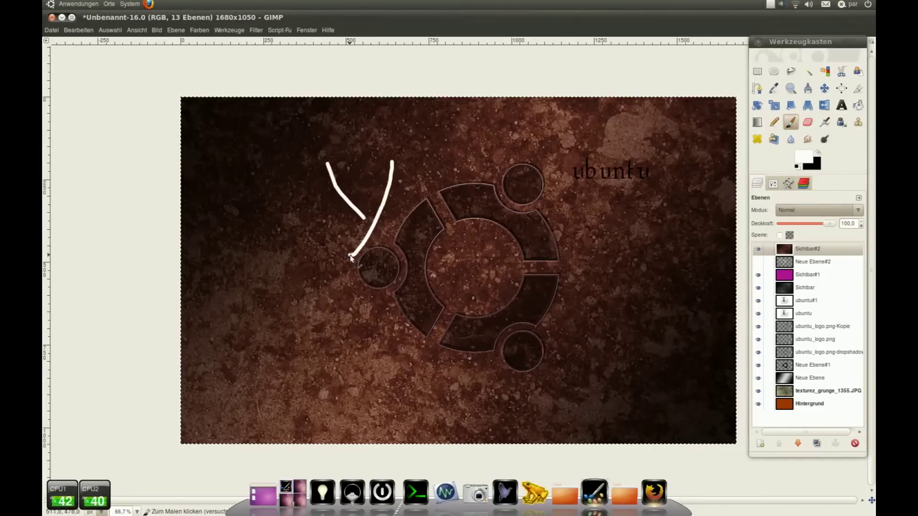
left_click_drag(399, 234, 442, 235)
left_click_drag(421, 197, 444, 194)
left_click_drag(466, 160, 514, 210)
left_click_drag(518, 165, 506, 243)
left_click_drag(569, 153, 568, 194)
left_click_drag(569, 239, 568, 251)
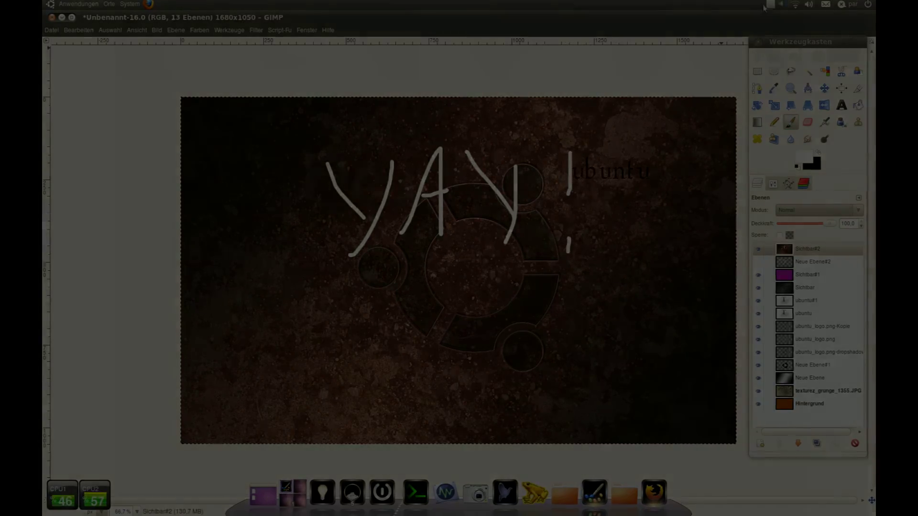